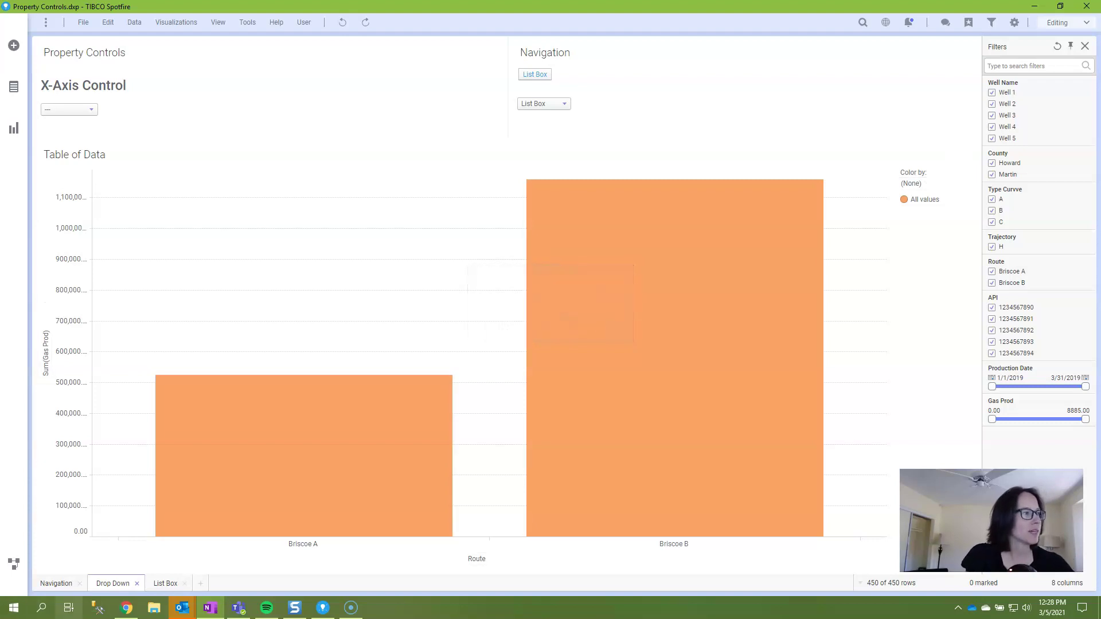
# Change the page navigation style from titled tabs to Step-by-Step Previous/Next page numbering.
pyautogui.rightClick(112, 583)
pyautogui.moveTo(172, 575)
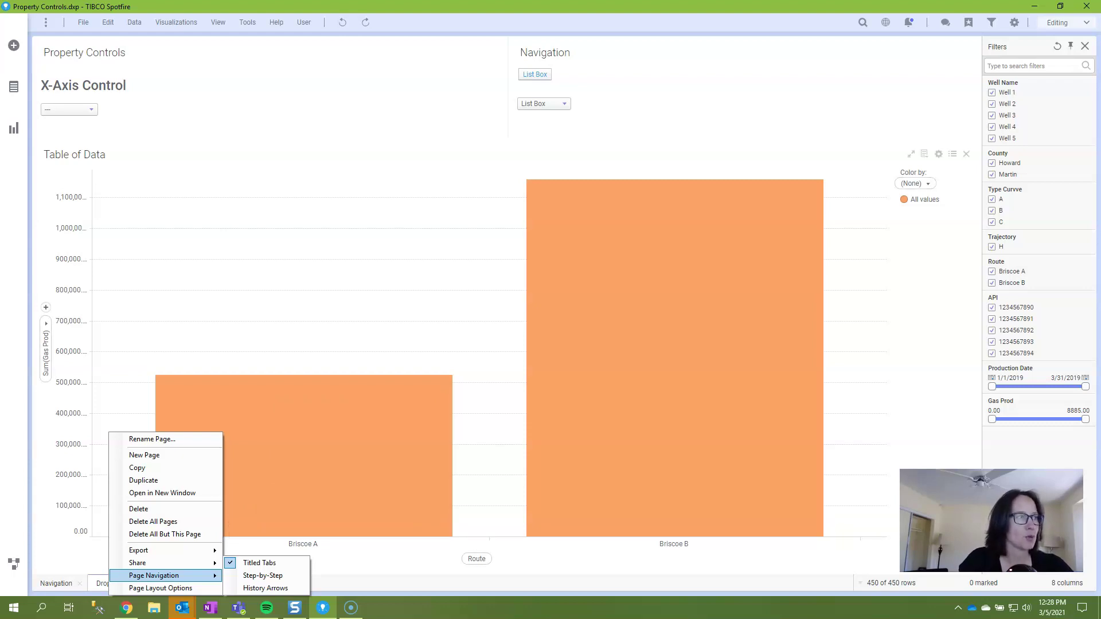
pyautogui.click(259, 562)
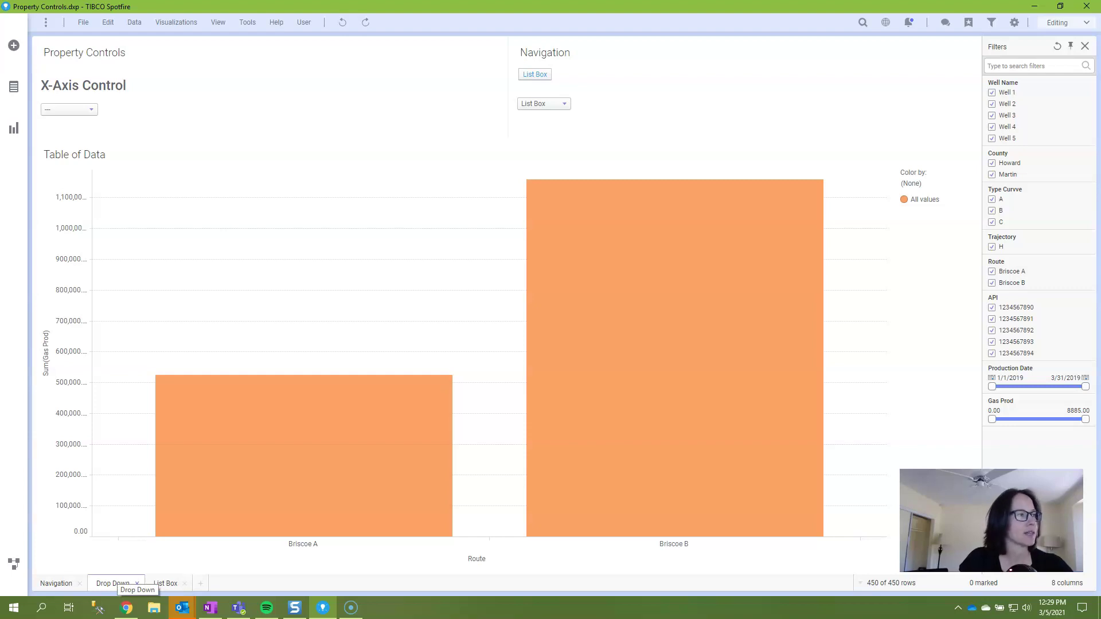
pyautogui.rightClick(116, 583)
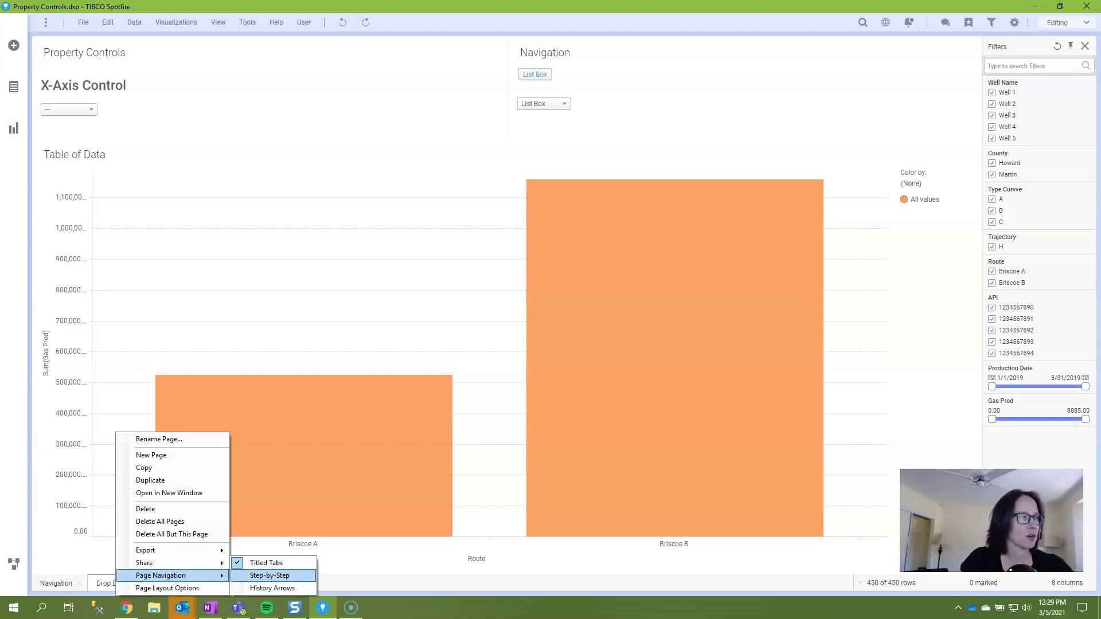
pyautogui.click(270, 575)
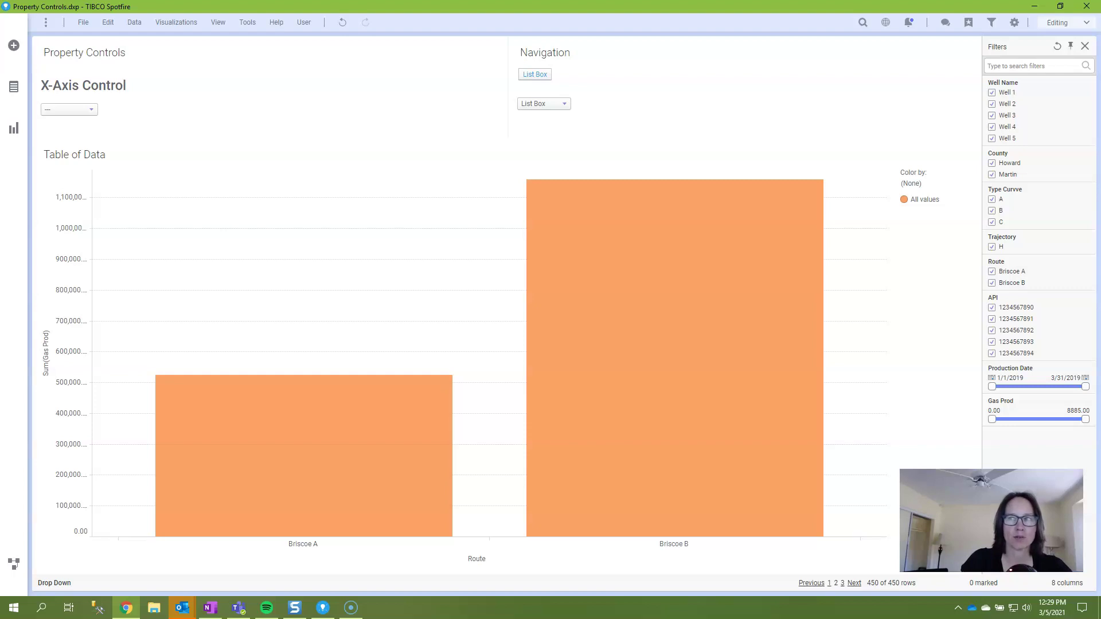
# Switch the page navigation style to History Arrows.
pyautogui.rightClick(57, 582)
pyautogui.moveTo(144, 575)
pyautogui.click(215, 588)
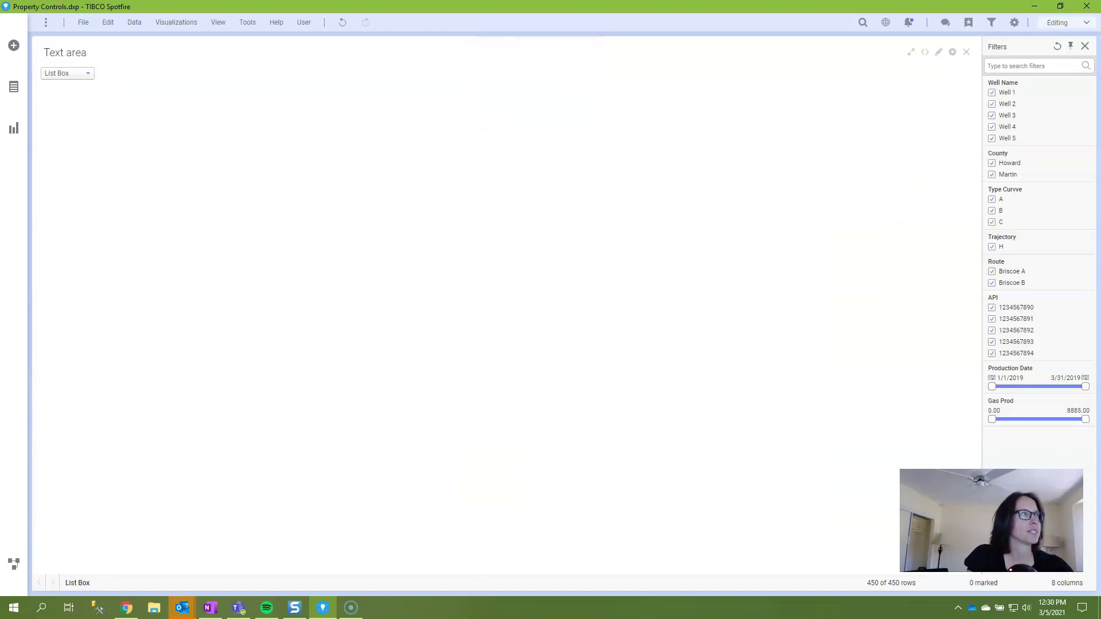
# Restore Titled Tabs page navigation showing Navigation, Drop Down and List Box.
pyautogui.rightClick(70, 582)
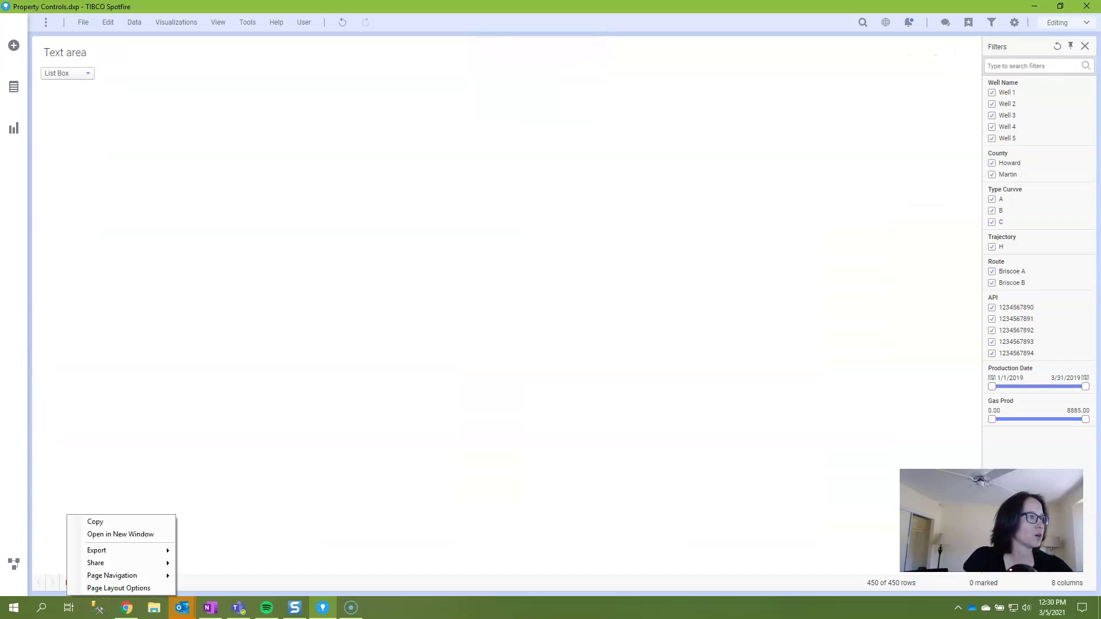
pyautogui.moveTo(132, 575)
pyautogui.click(206, 561)
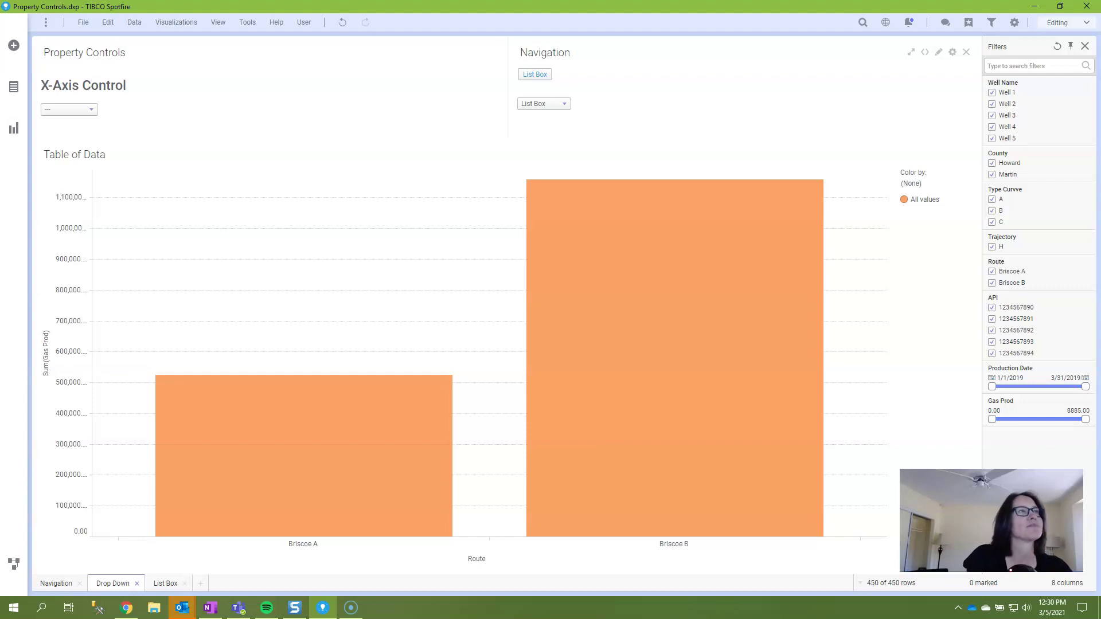
# Insert an action control in the text area's HTML as a Link with display text 'Navigation'.
pyautogui.rightClick(618, 97)
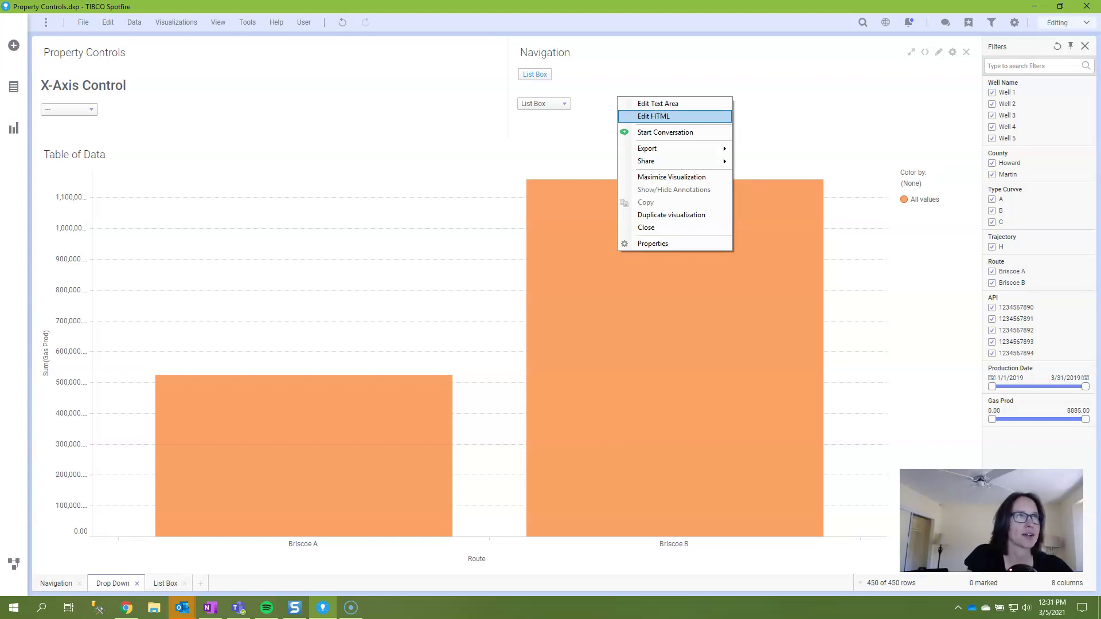
pyautogui.click(654, 116)
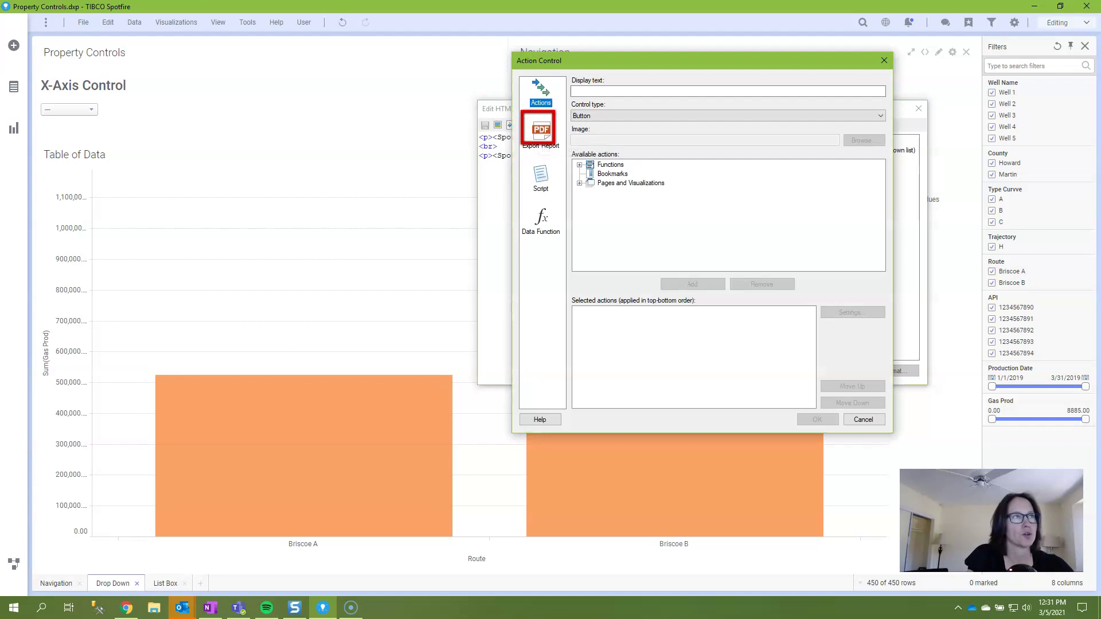
pyautogui.click(727, 92)
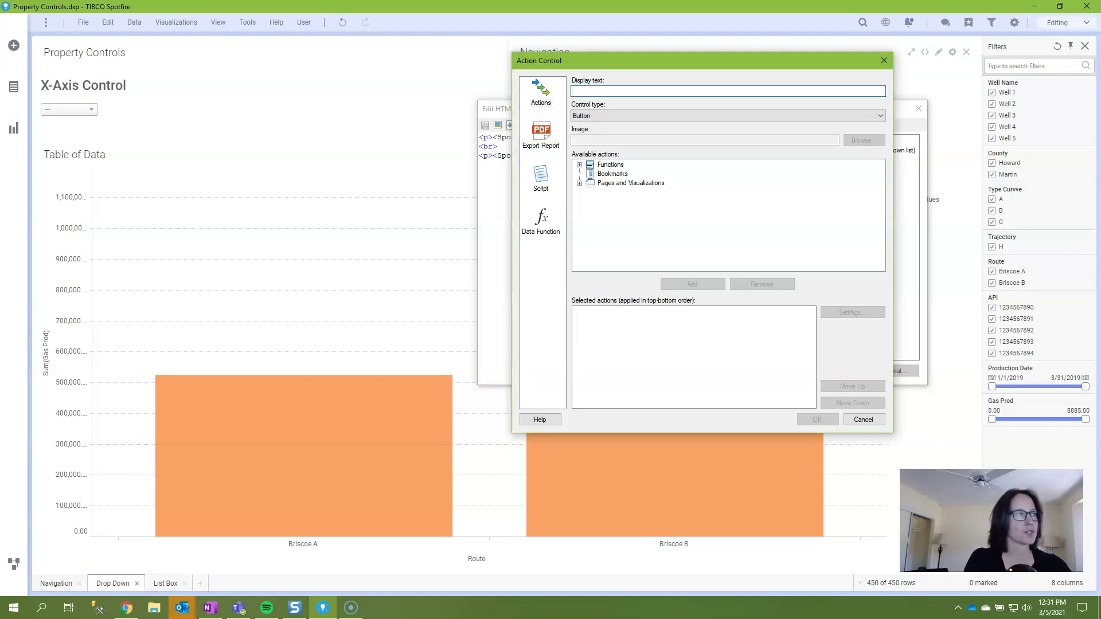
pyautogui.write('Navigation')
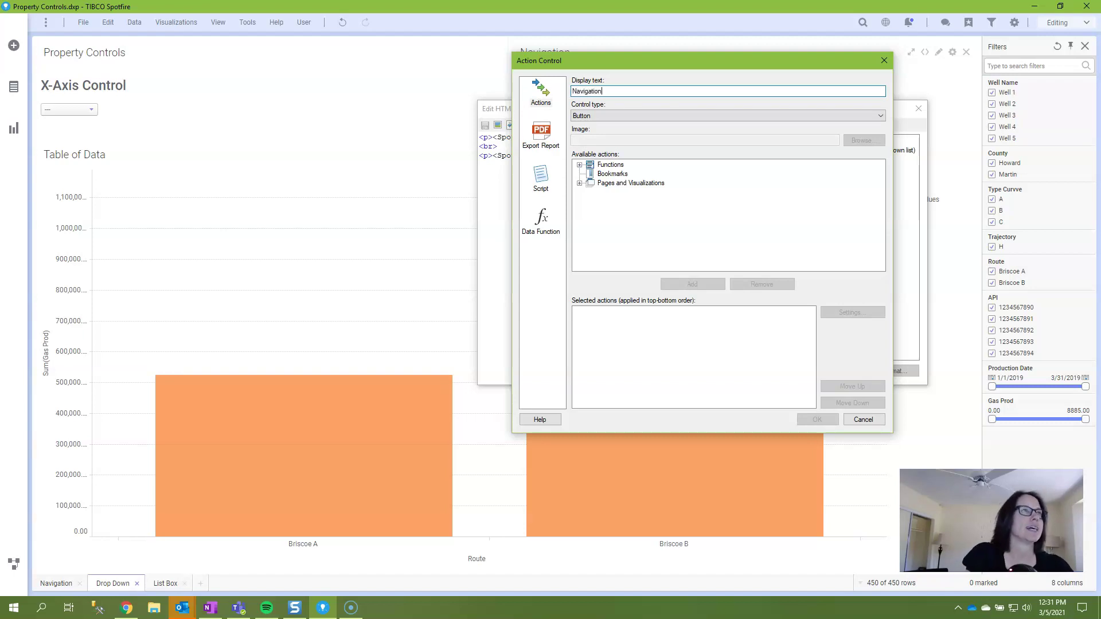
pyautogui.press('Tab')
pyautogui.hotkey('alt', 'Down')
pyautogui.press('Down')
pyautogui.press('Return')
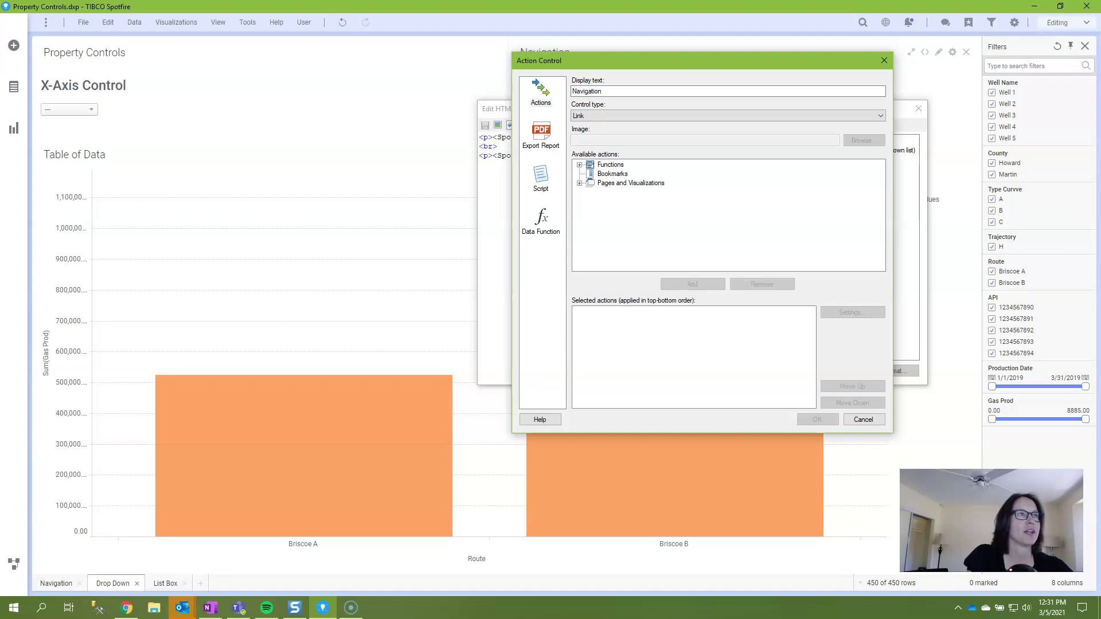
# Set the link's action to navigate to the Navigation page and insert it.
pyautogui.click(578, 182)
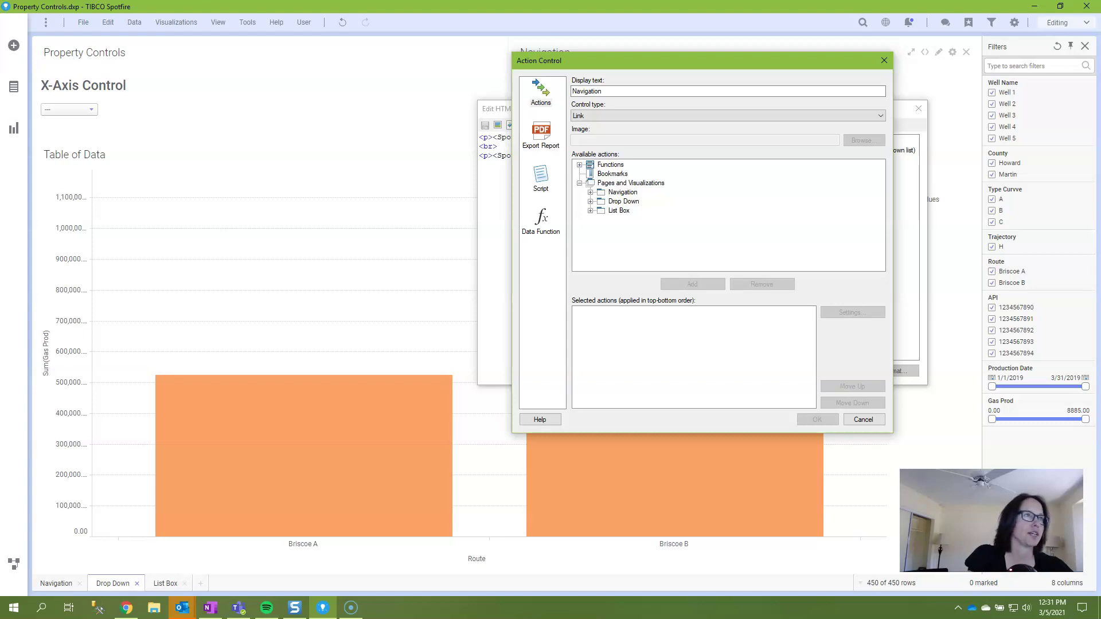
pyautogui.click(590, 192)
pyautogui.click(622, 192)
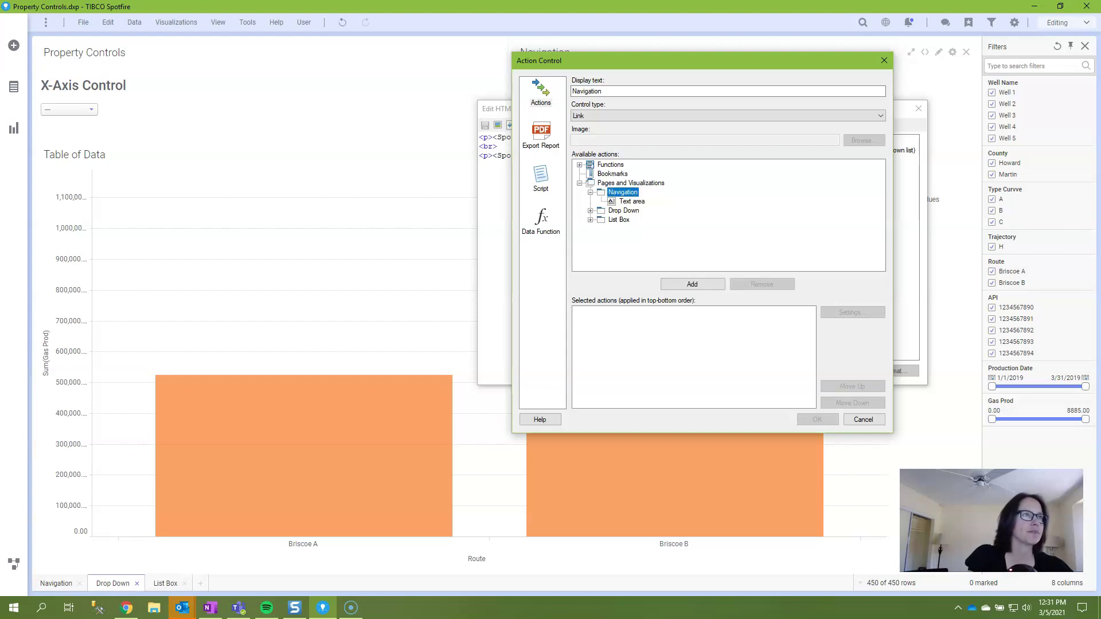
pyautogui.doubleClick(622, 192)
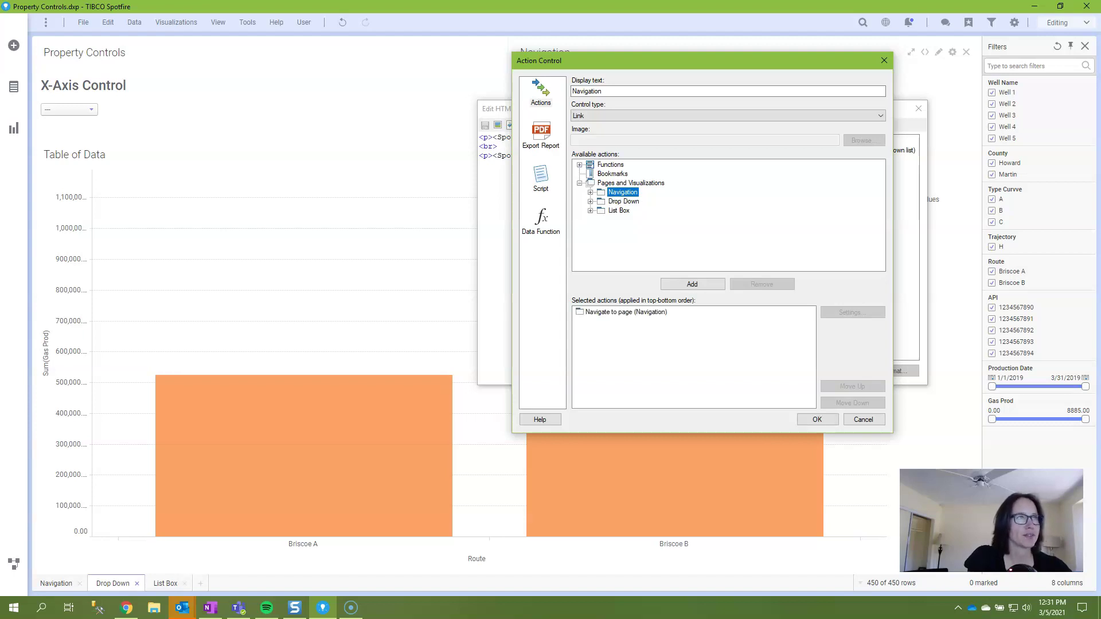
pyautogui.press('Return')
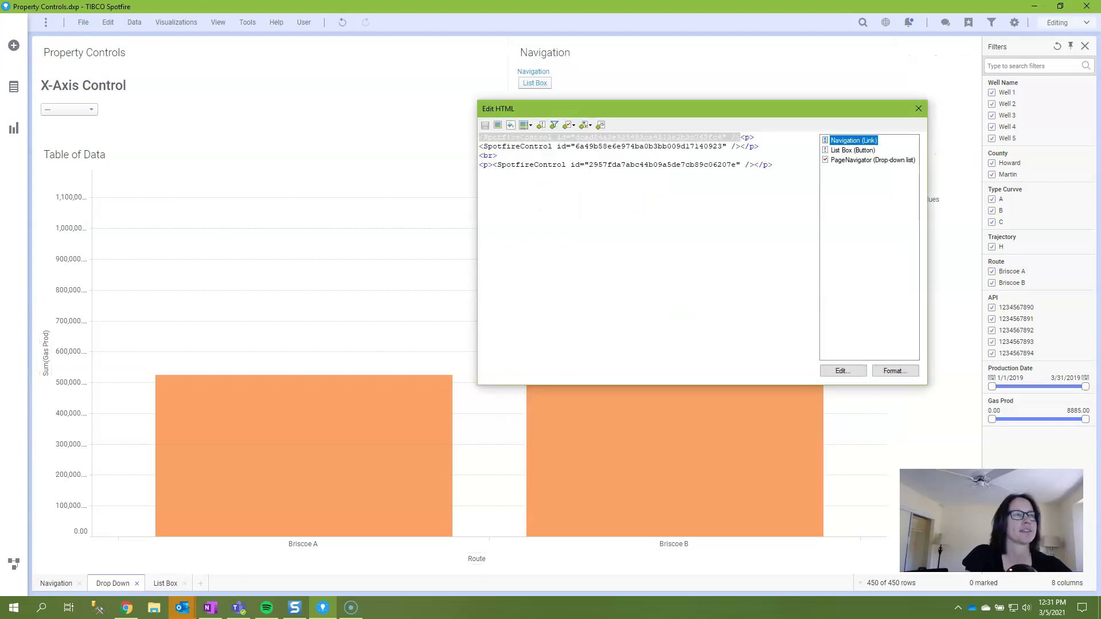
# Add '<b><p><p>' between the Navigation link and List Box control tags, then close the HTML editor.
pyautogui.click(479, 146)
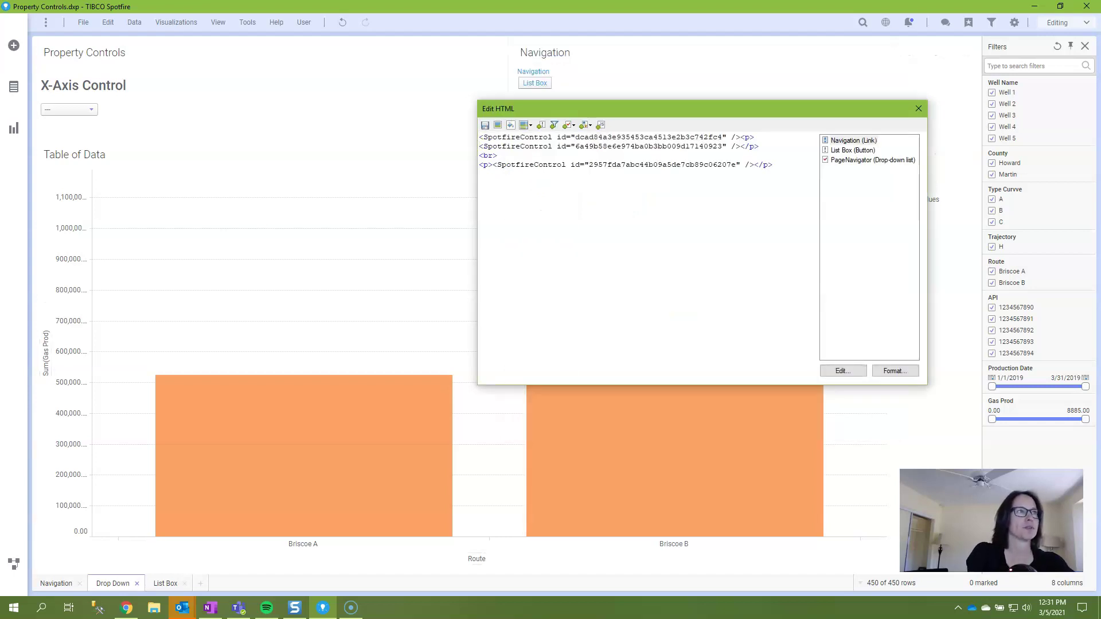
pyautogui.press('Return')
pyautogui.write('<b><p>')
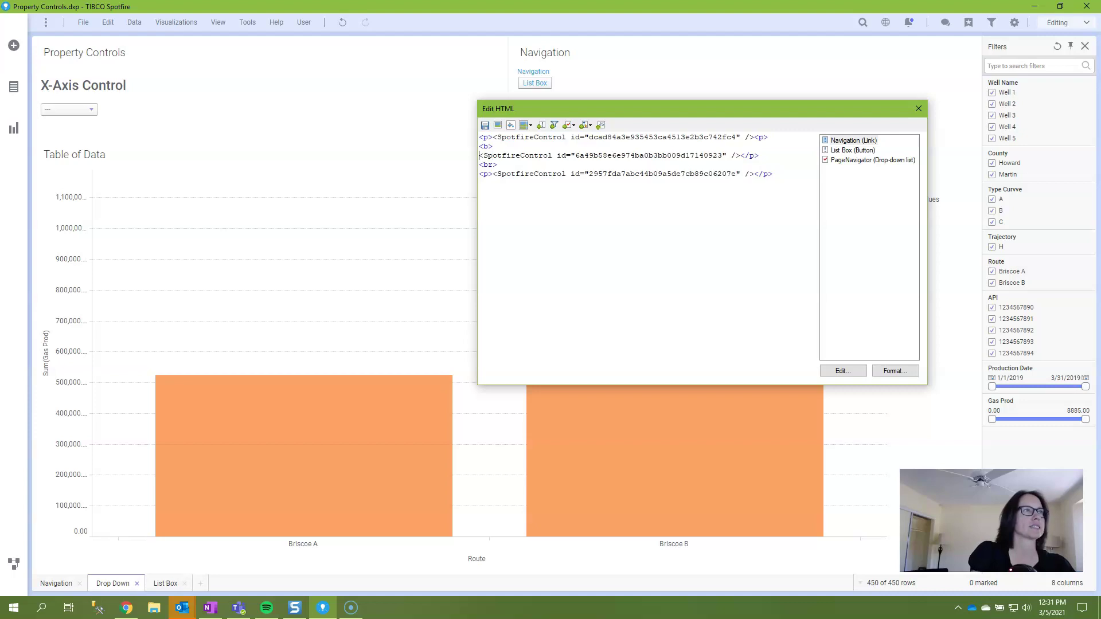
pyautogui.write('<p>')
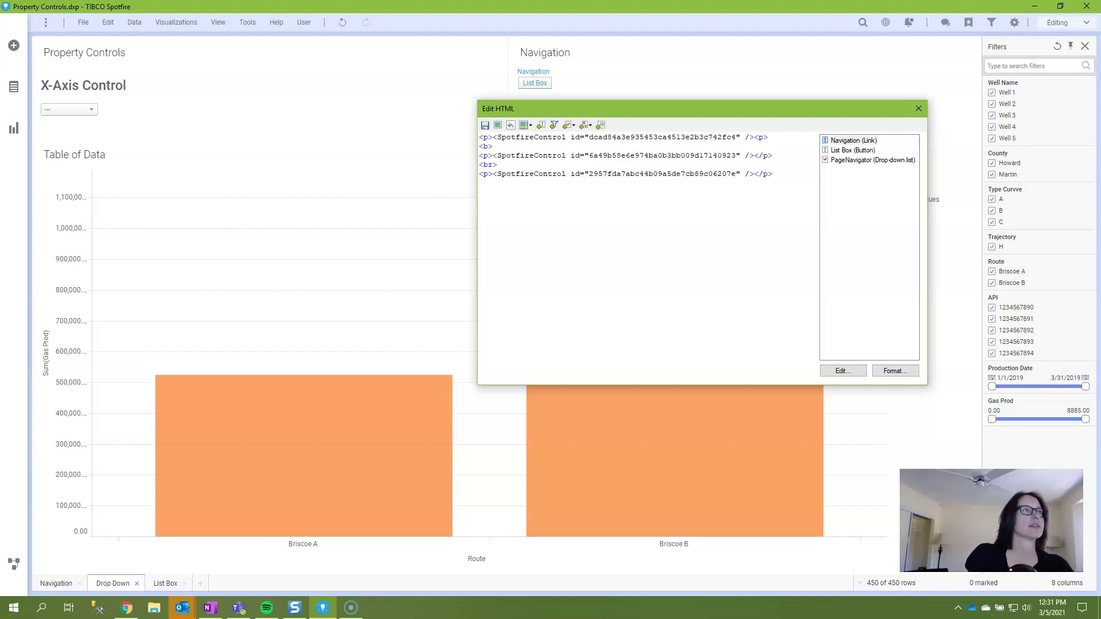
pyautogui.click(623, 137)
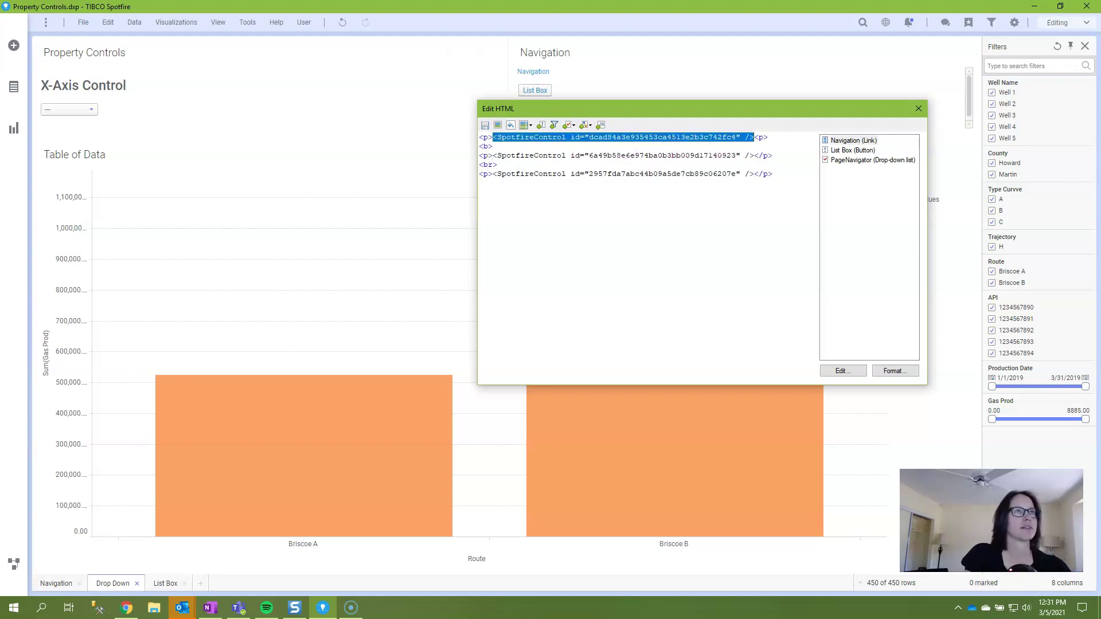
pyautogui.click(918, 109)
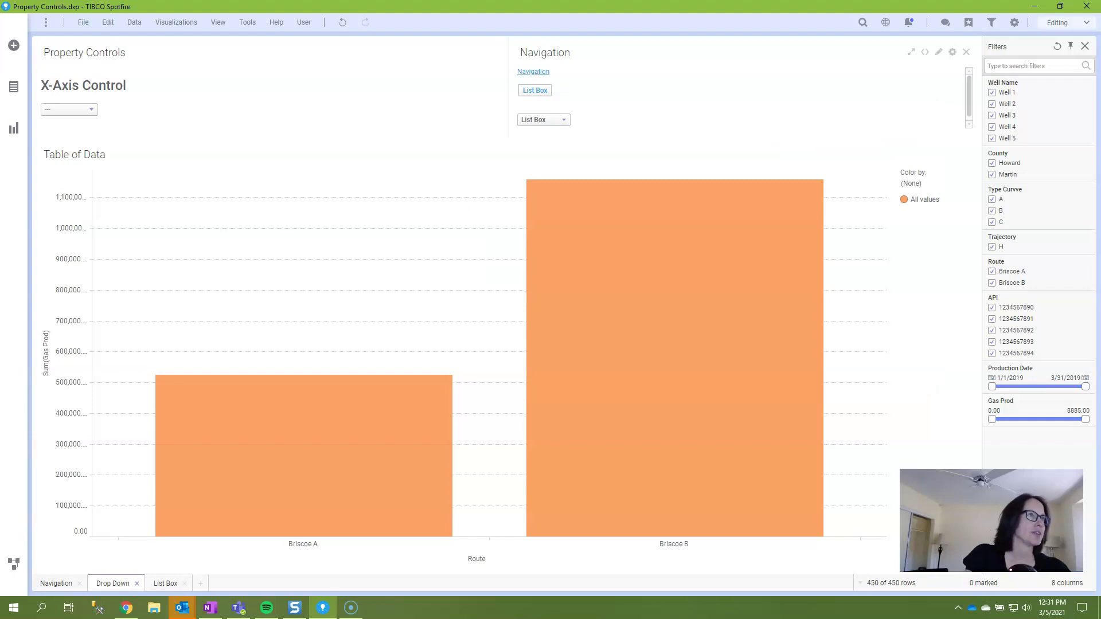
# Test the page tabs by switching among the Navigation, Drop Down and List Box pages.
pyautogui.click(533, 71)
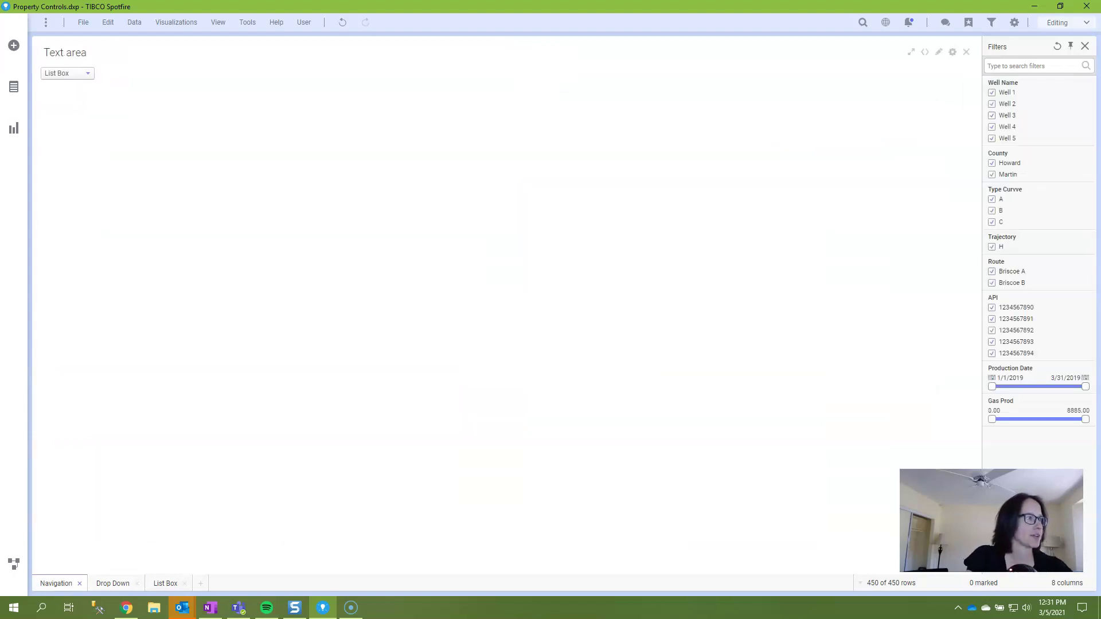
pyautogui.click(113, 583)
pyautogui.click(165, 583)
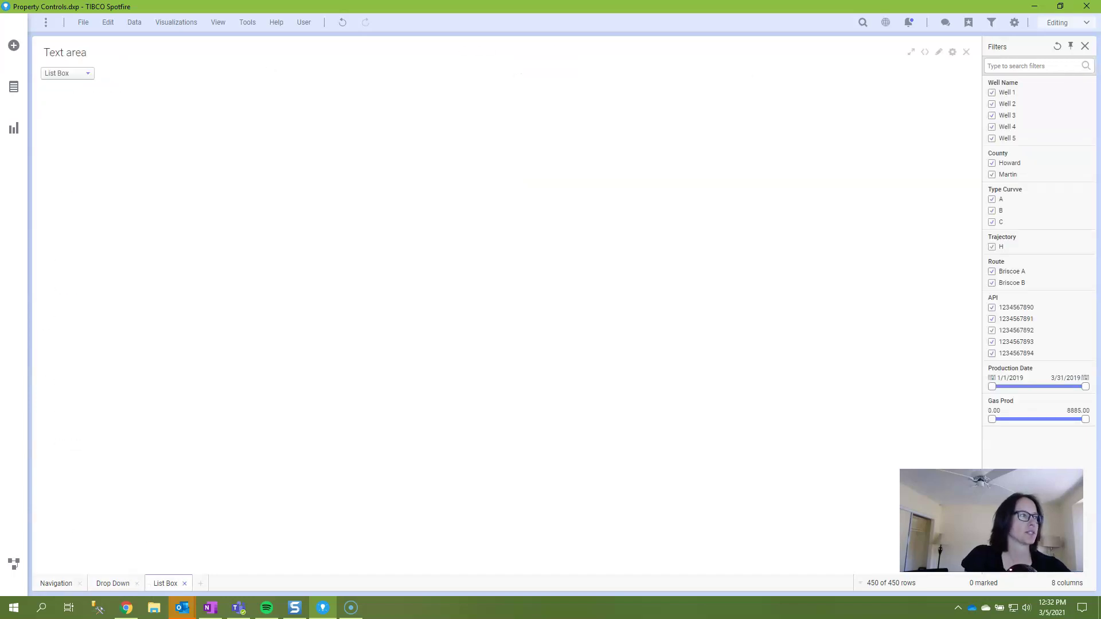
pyautogui.click(113, 583)
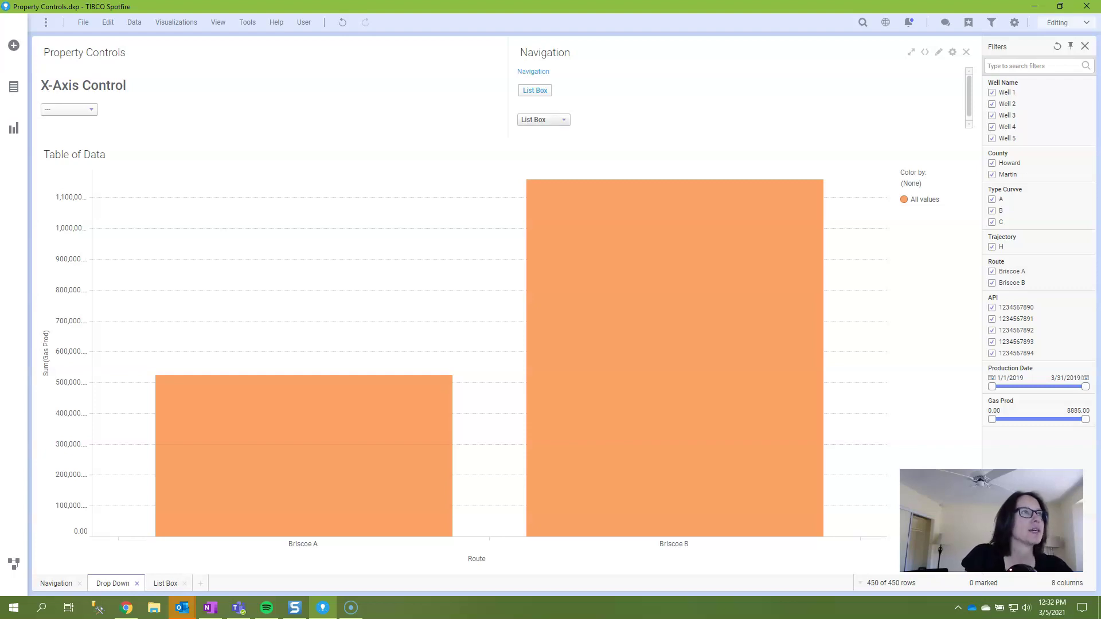
# Jump to Navigation and List Box with the page drop-down, then bring up the text area's edit options.
pyautogui.click(542, 119)
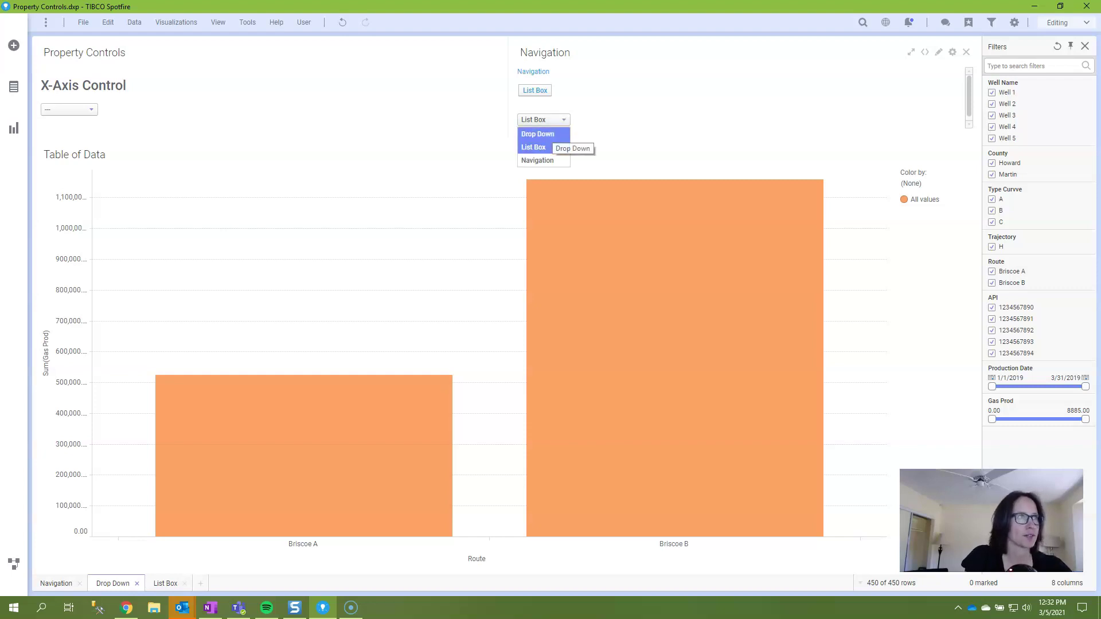
pyautogui.click(543, 119)
pyautogui.click(543, 119)
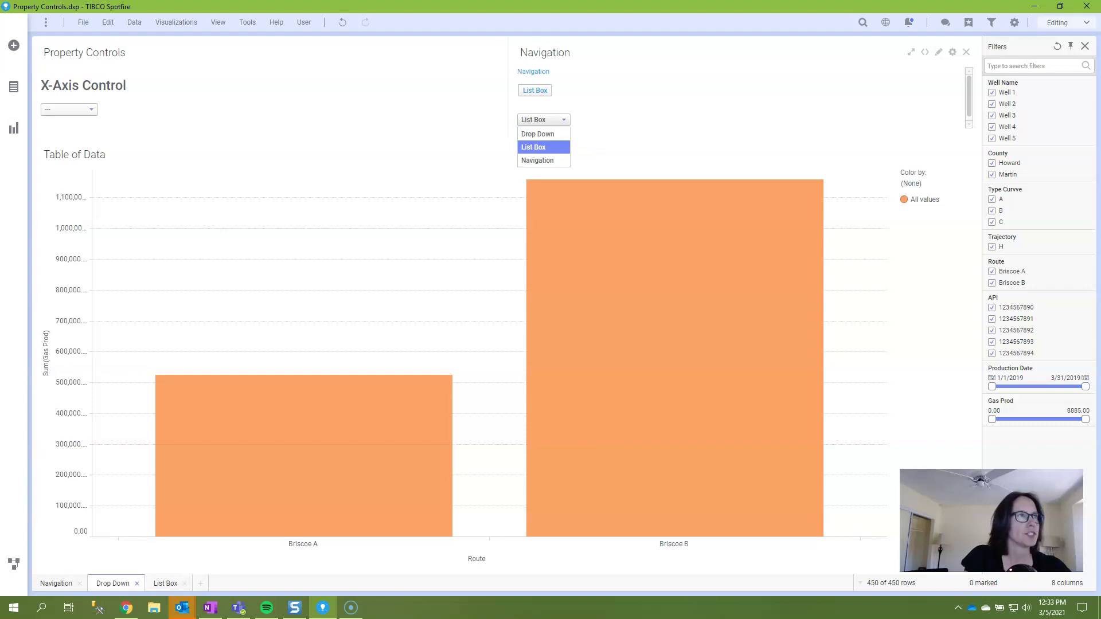
pyautogui.click(537, 160)
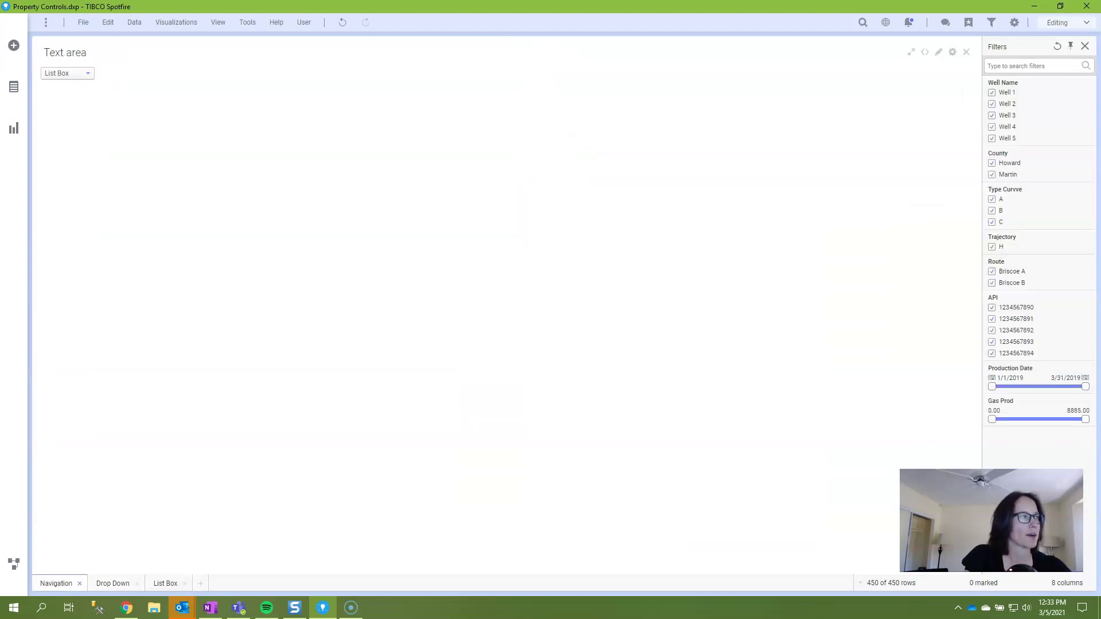
pyautogui.click(113, 583)
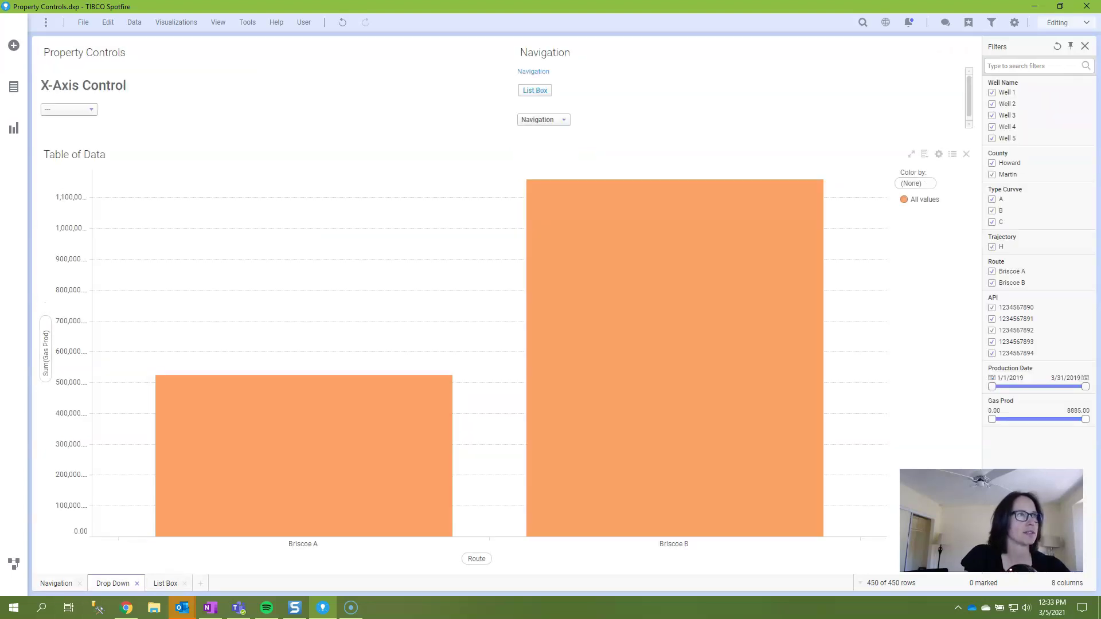
pyautogui.click(543, 119)
pyautogui.click(533, 147)
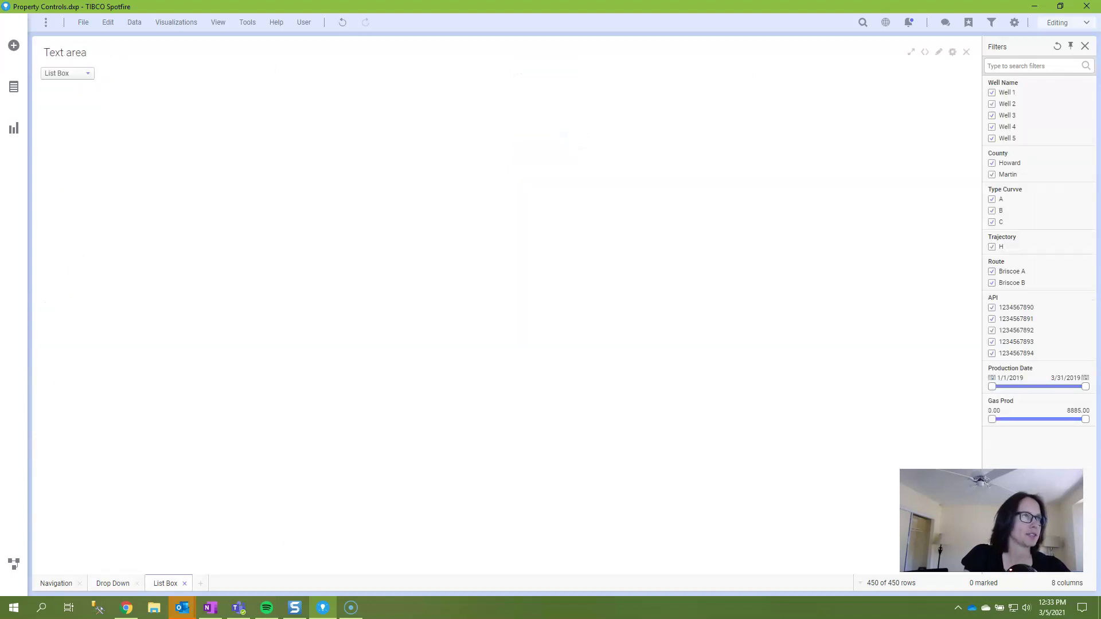
pyautogui.click(113, 582)
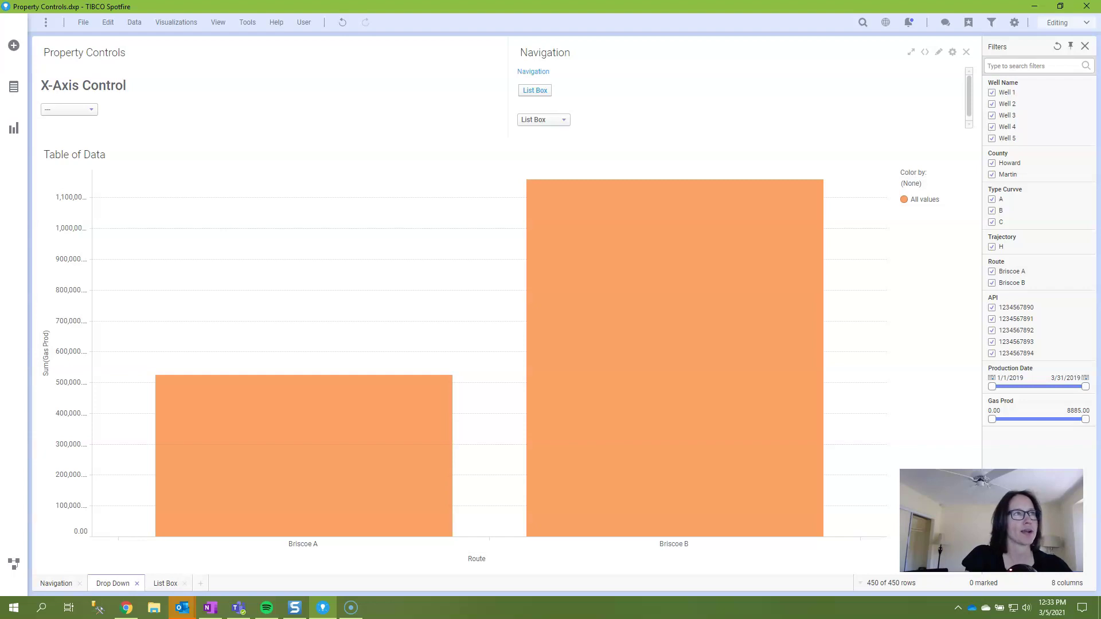
pyautogui.rightClick(589, 115)
# Open the PageNavigator drop-down's settings and review the code of its Navigator script.
pyautogui.click(608, 136)
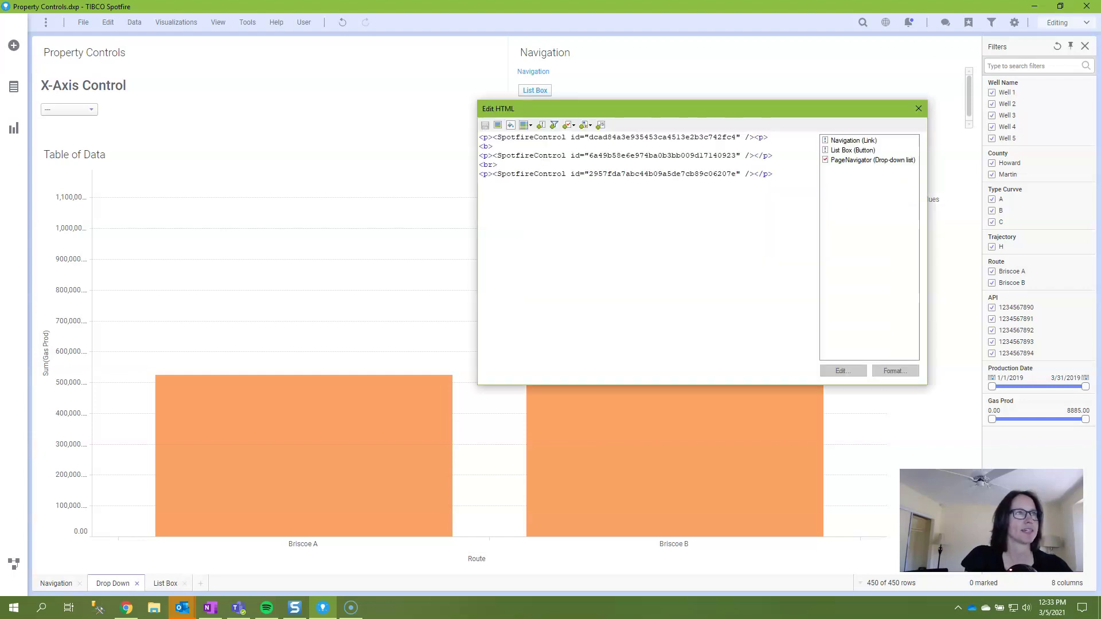
pyautogui.click(872, 160)
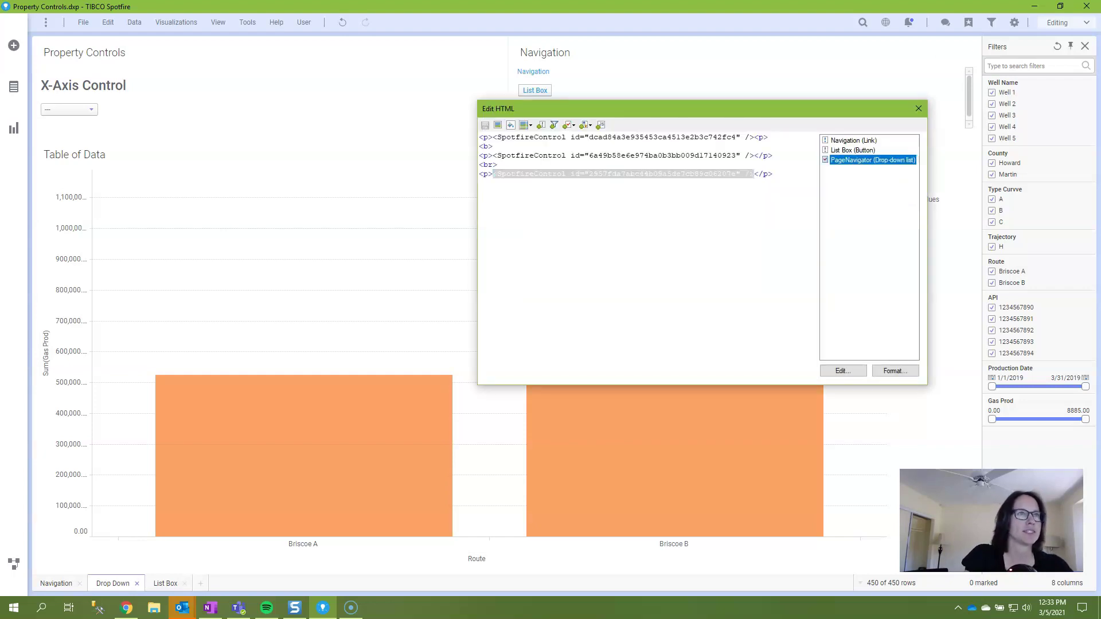
pyautogui.click(842, 371)
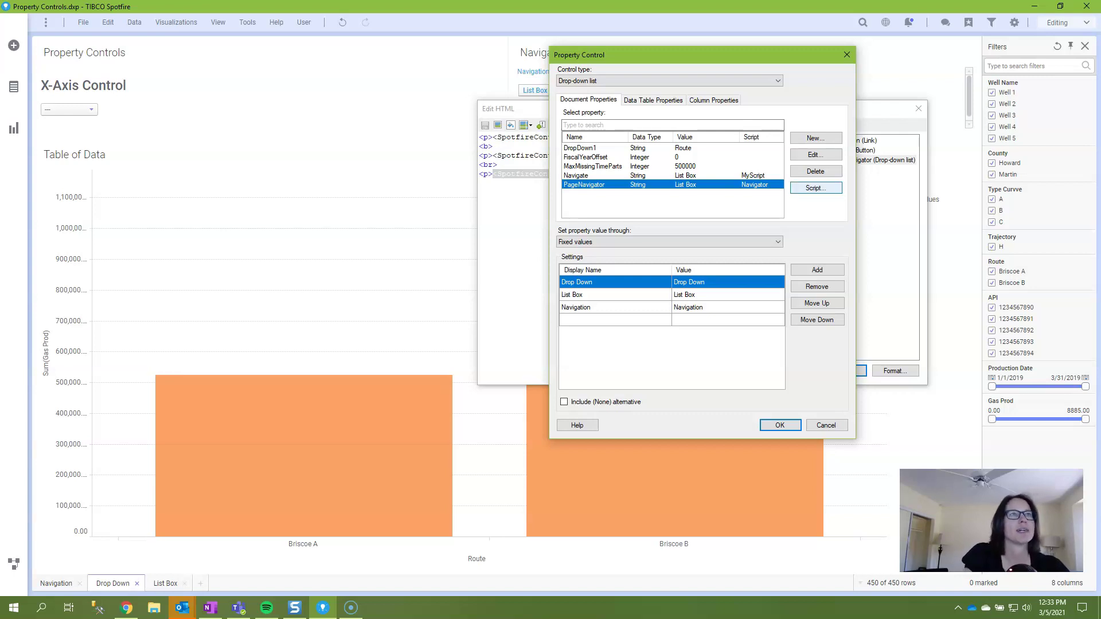
pyautogui.click(815, 187)
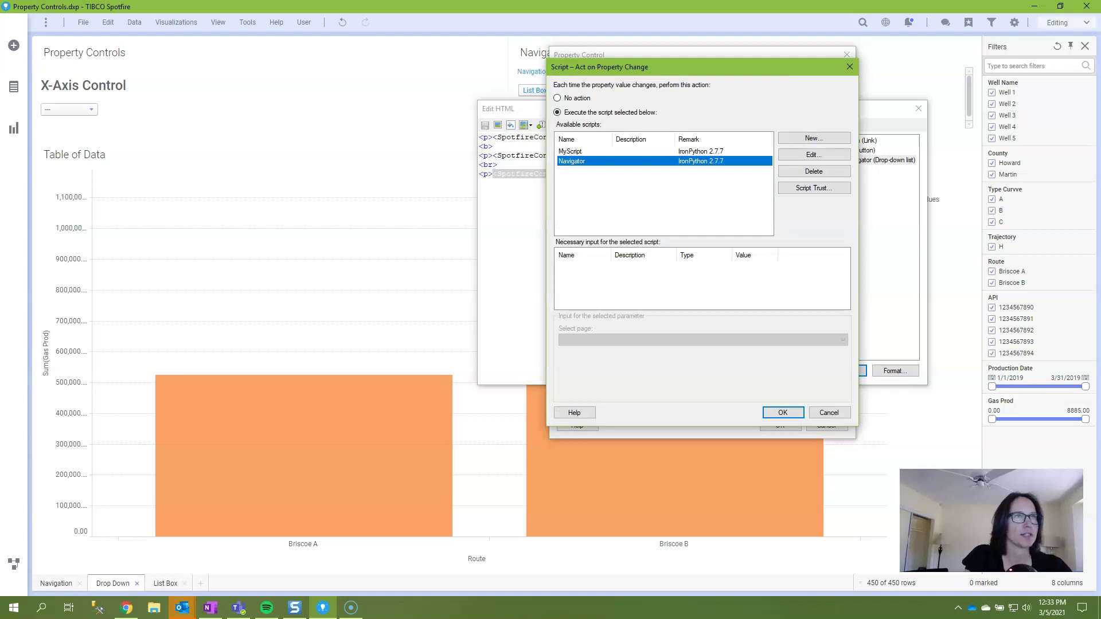
pyautogui.click(813, 154)
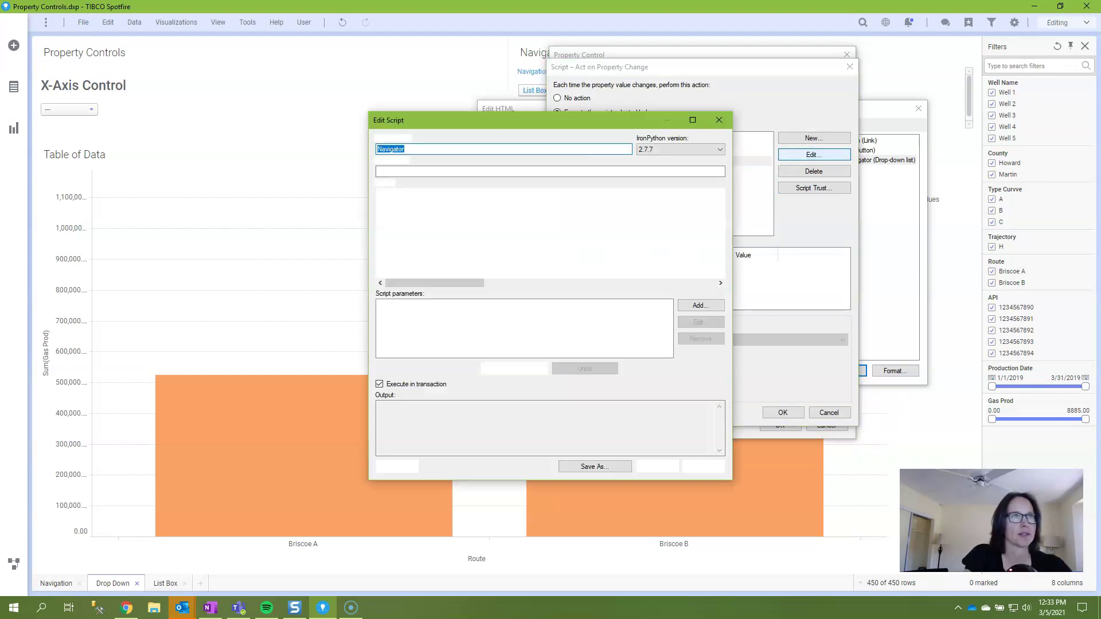
pyautogui.click(569, 193)
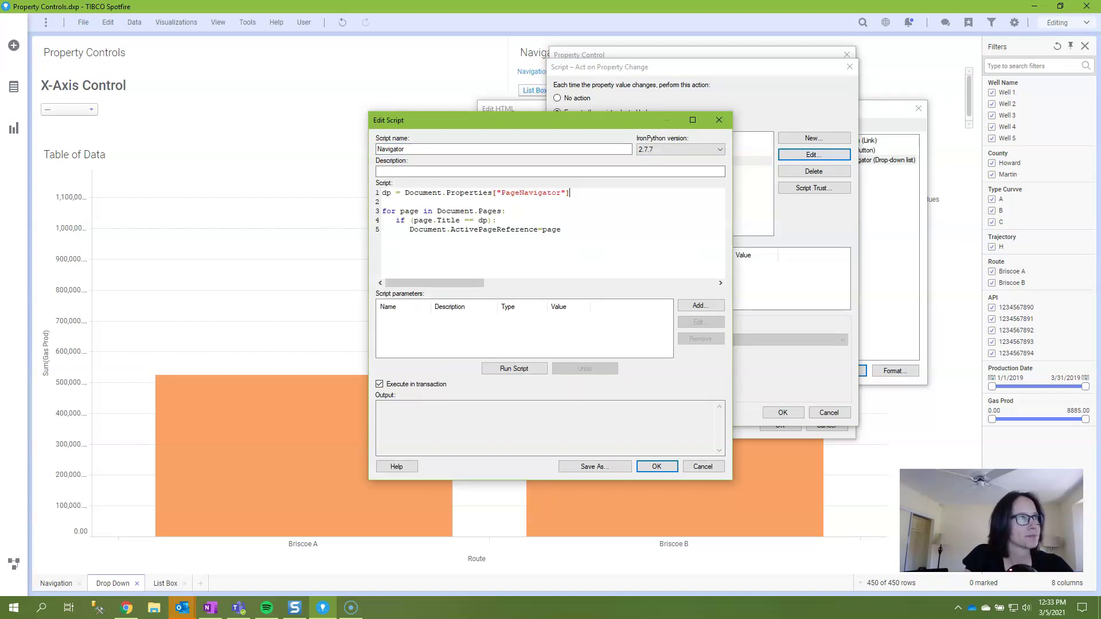
# Cancel the script editor, action settings and control settings, then close the HTML editor.
pyautogui.click(702, 466)
pyautogui.click(828, 412)
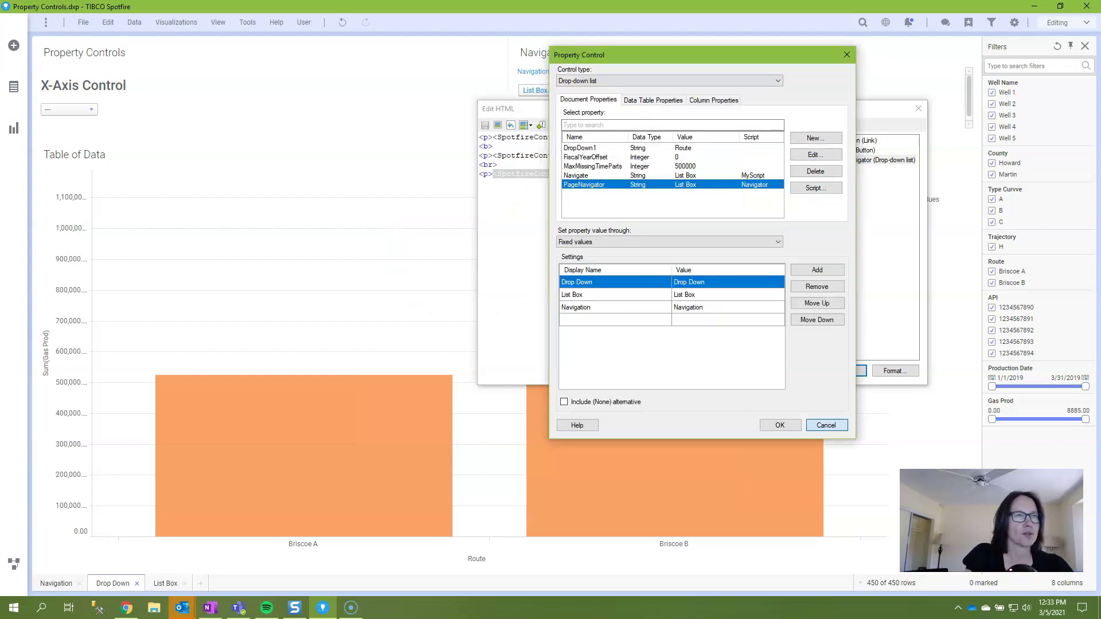
pyautogui.click(825, 425)
pyautogui.click(917, 109)
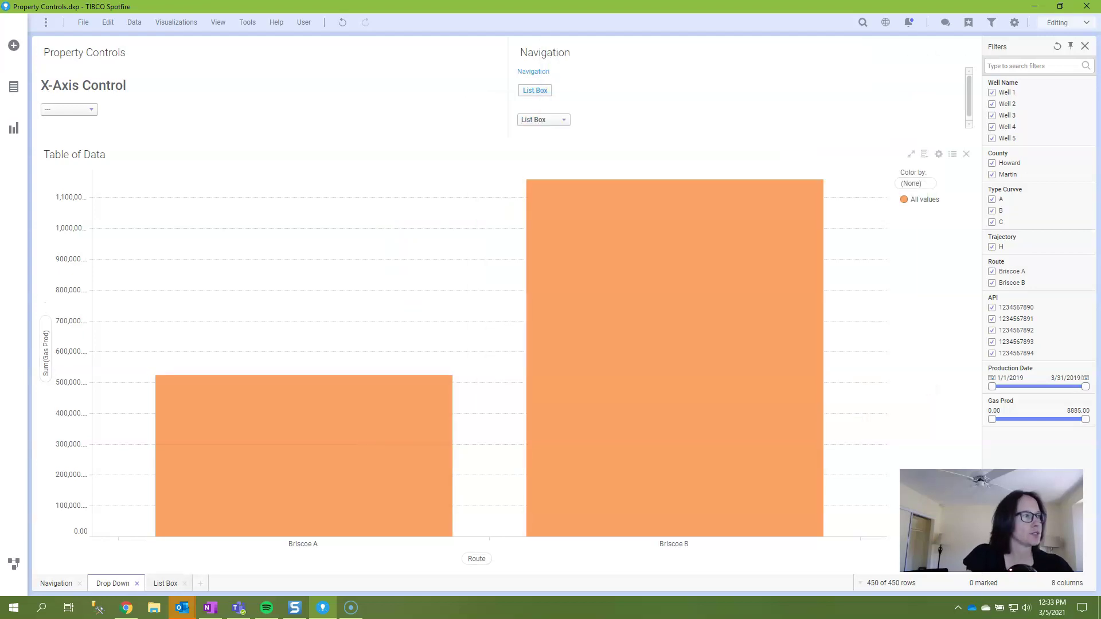
# Add a new page named 'List Box Multi' and place a text area on it.
pyautogui.click(200, 583)
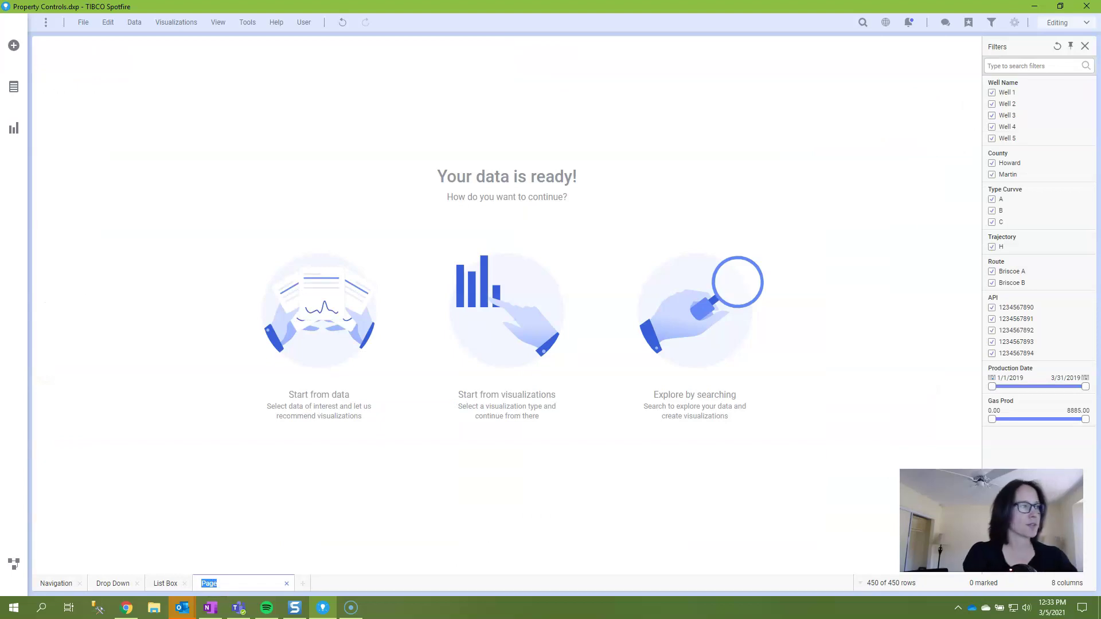
pyautogui.write('List Box')
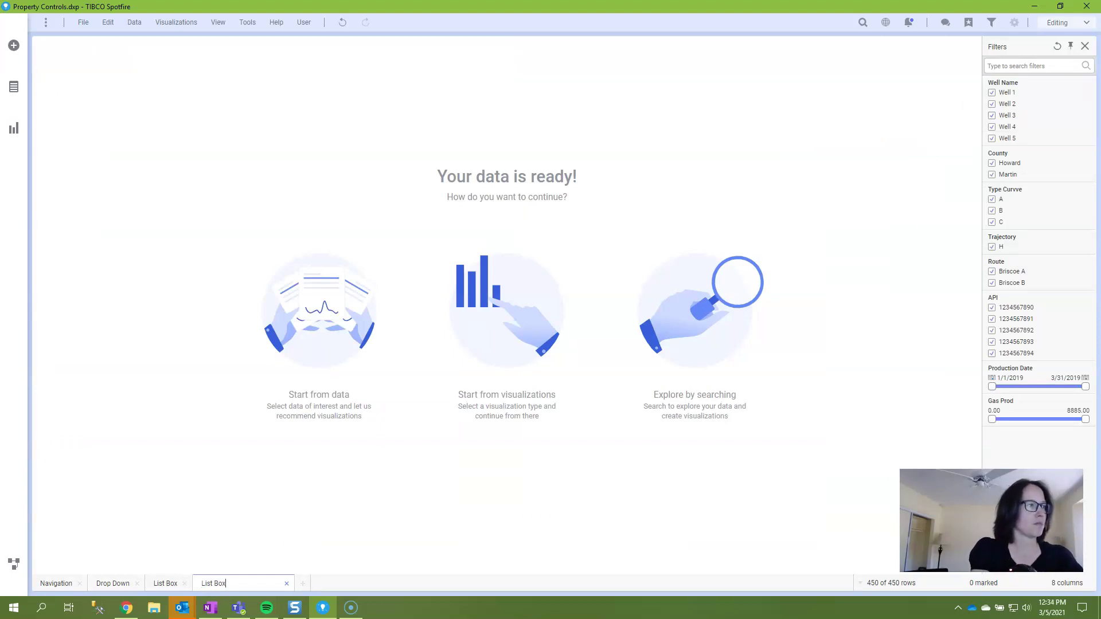
pyautogui.write(' Multi')
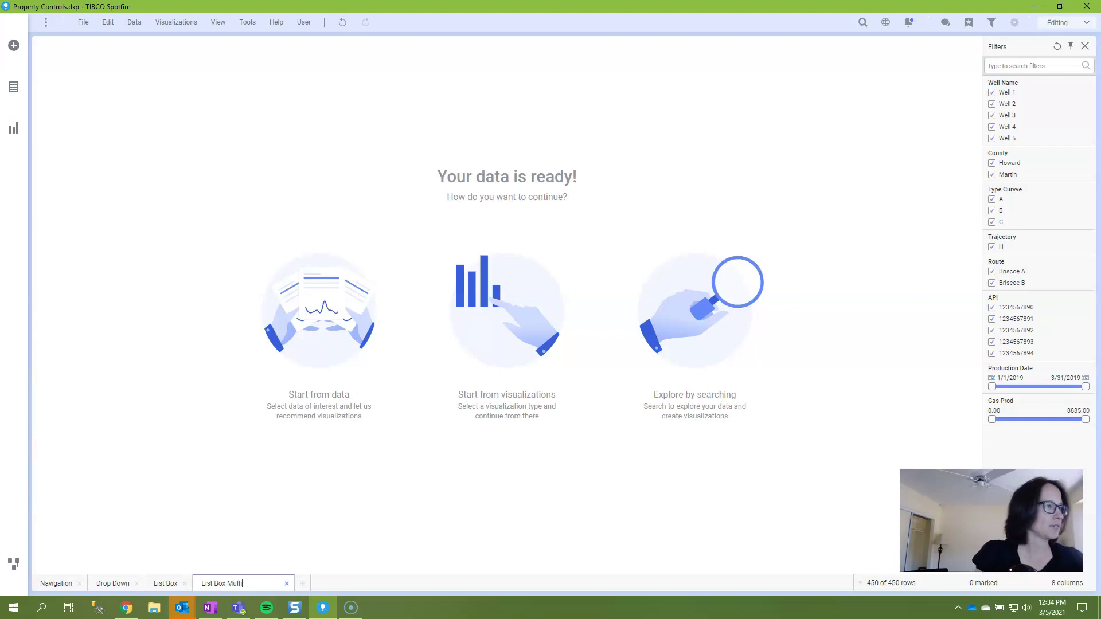
pyautogui.press('Return')
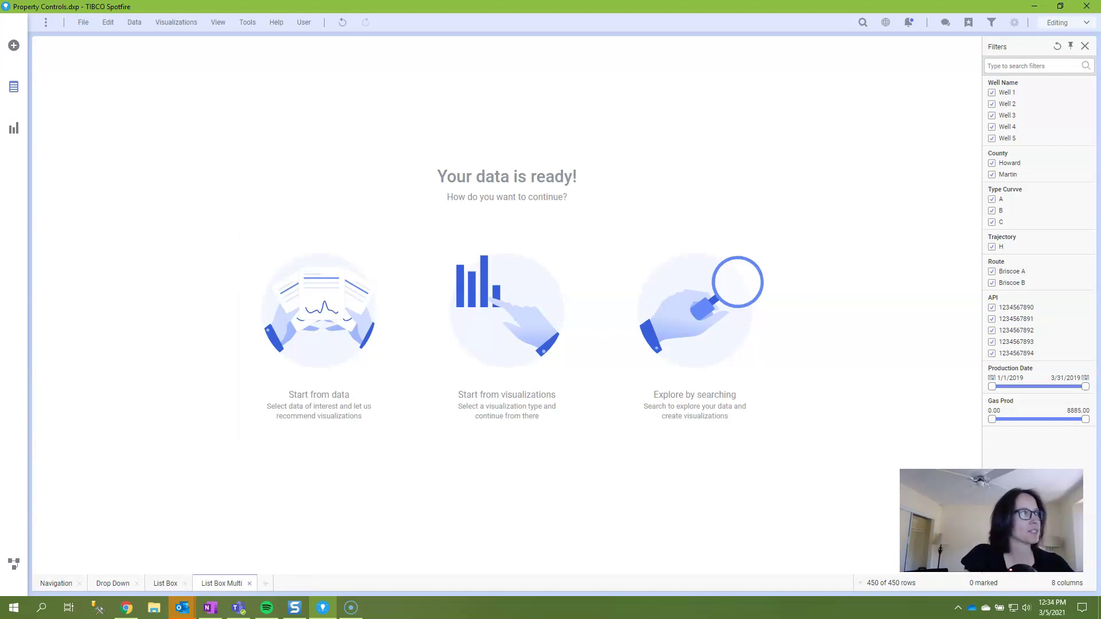
pyautogui.click(13, 128)
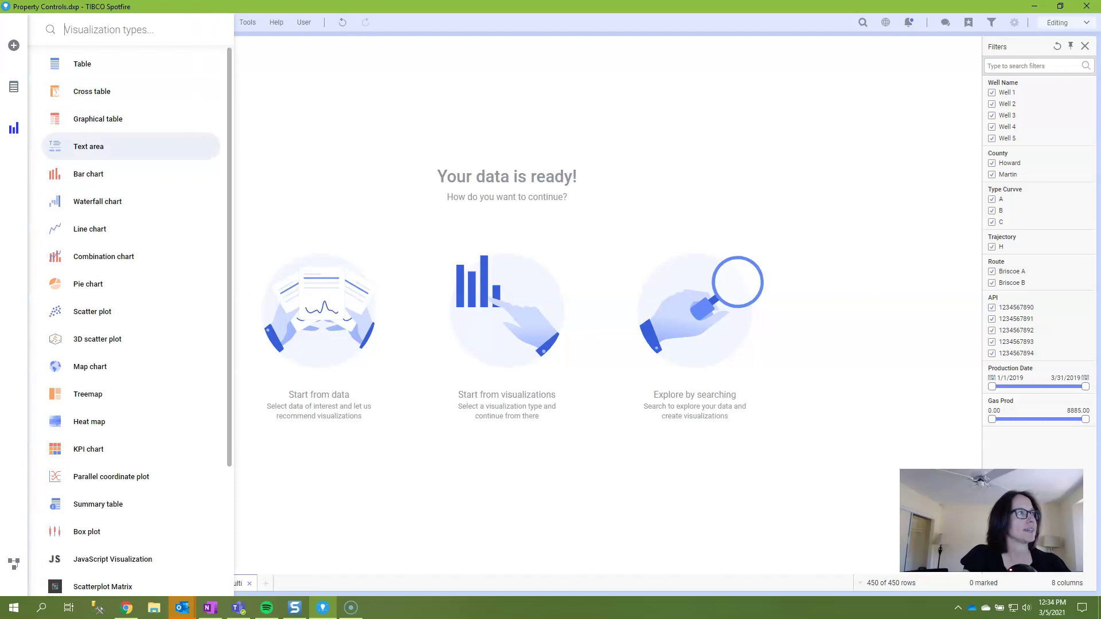
pyautogui.click(92, 146)
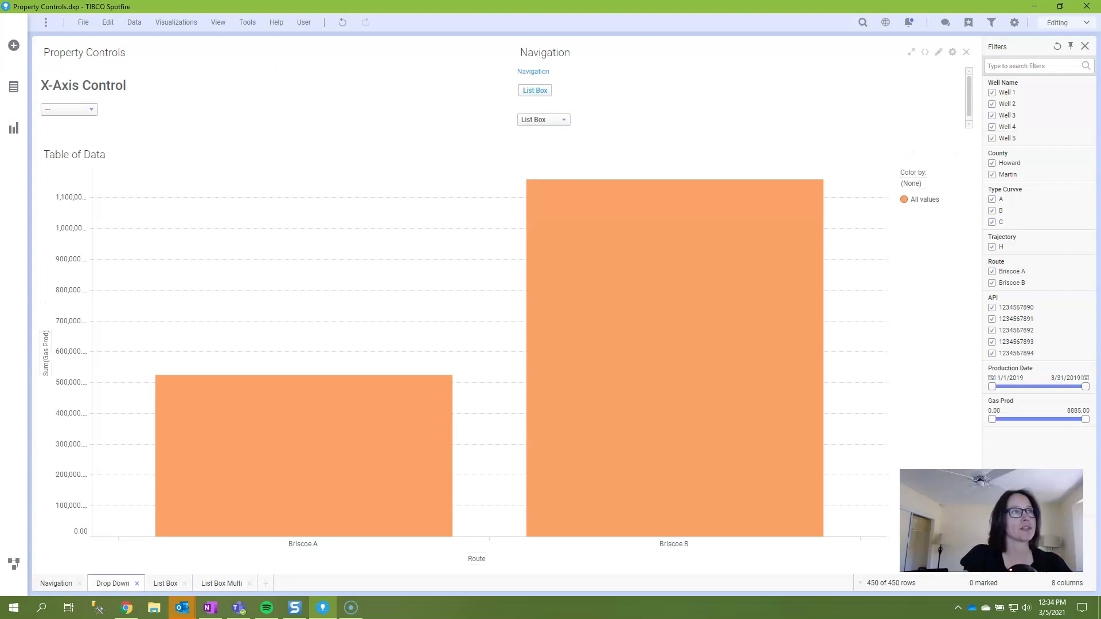
# Bring up the editing options for the Navigation text area.
pyautogui.rightClick(598, 110)
pyautogui.click(619, 115)
pyautogui.click(469, 12)
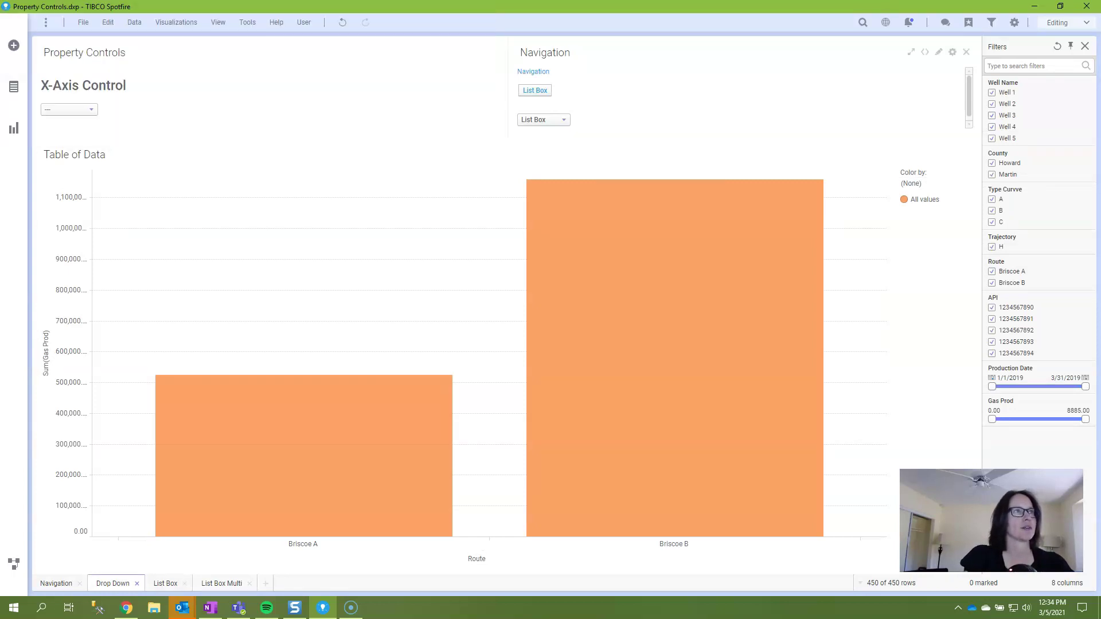
# Insert a drop-down list property control in the new text area, bound to a new MyControl property.
pyautogui.rightClick(604, 117)
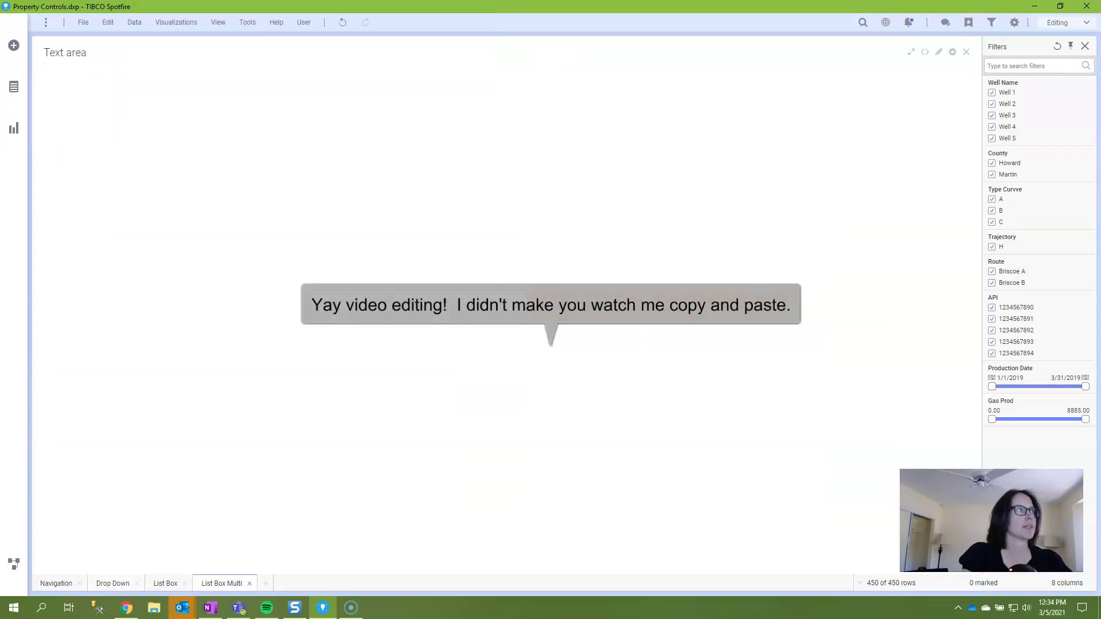
pyautogui.rightClick(149, 142)
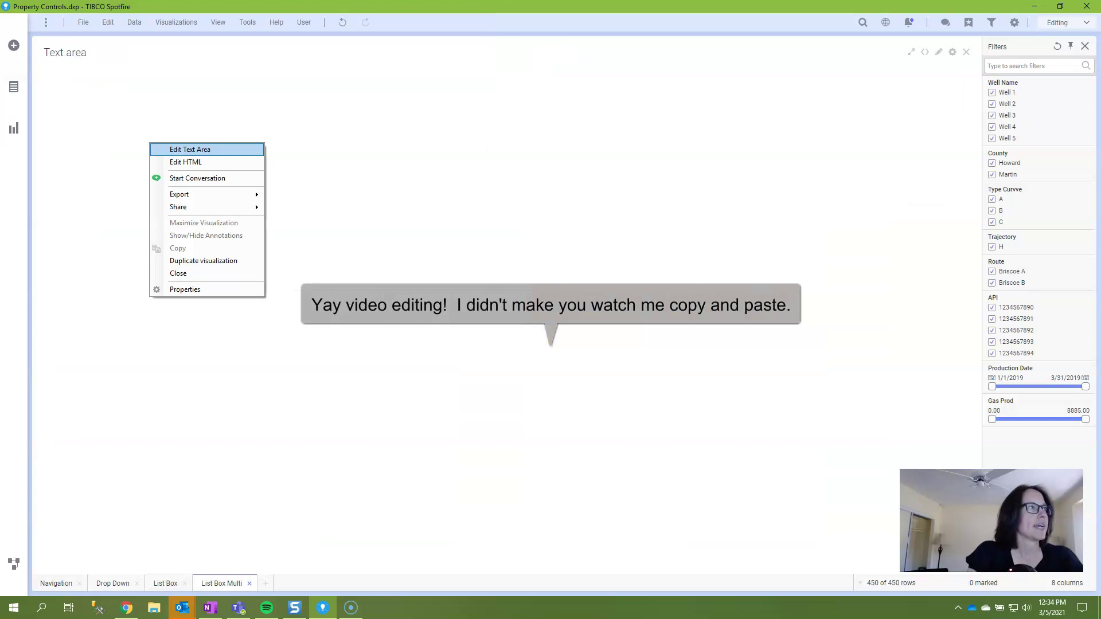
pyautogui.click(172, 160)
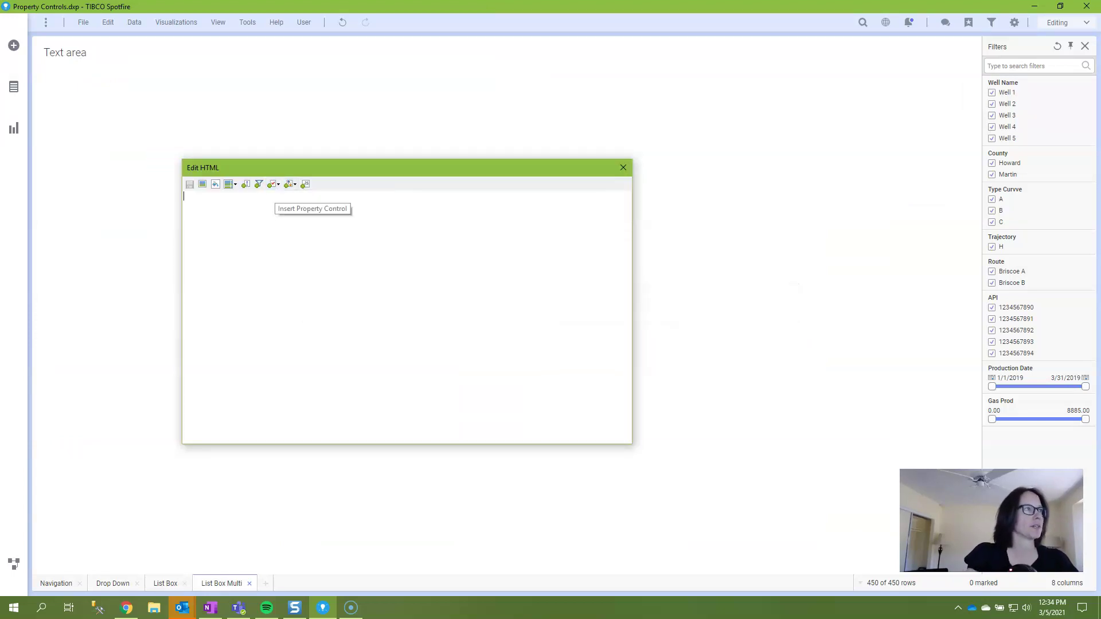
pyautogui.click(274, 184)
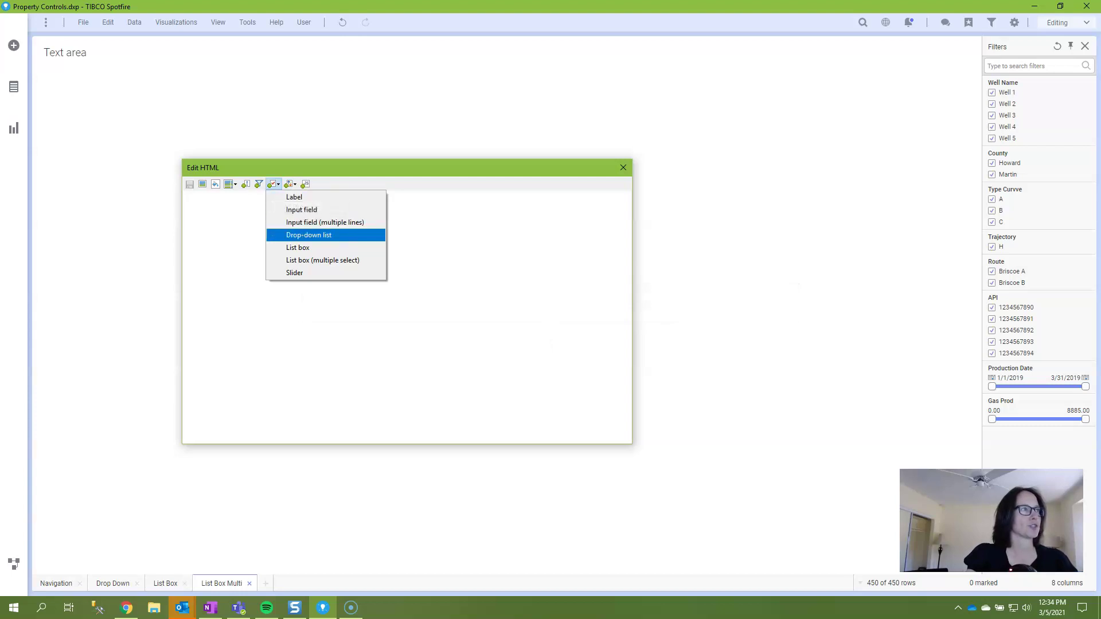
pyautogui.click(308, 235)
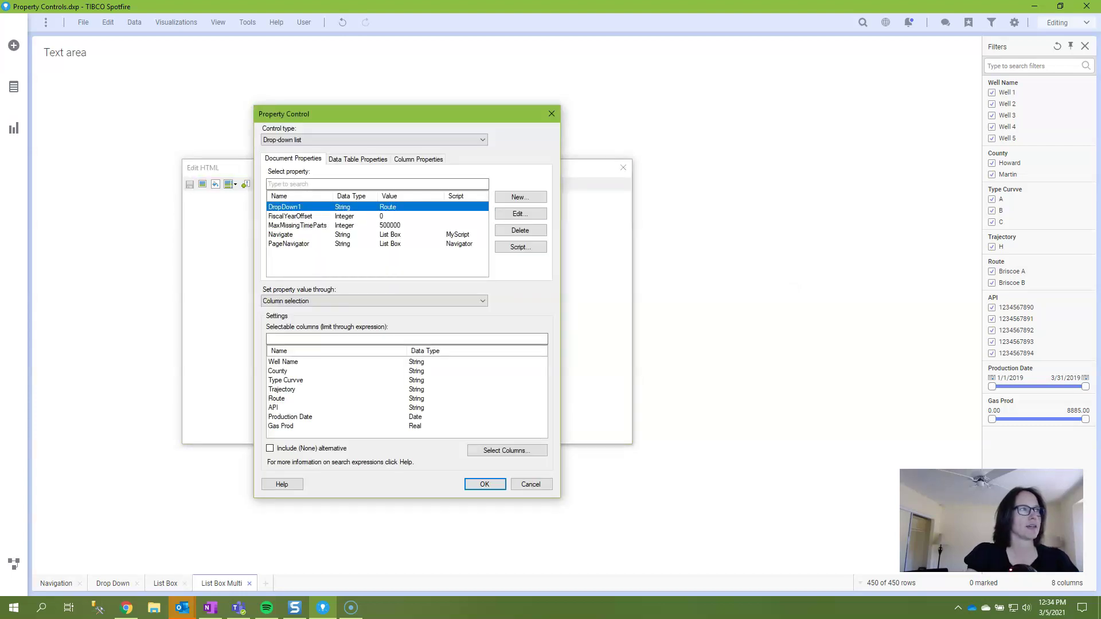
pyautogui.click(520, 196)
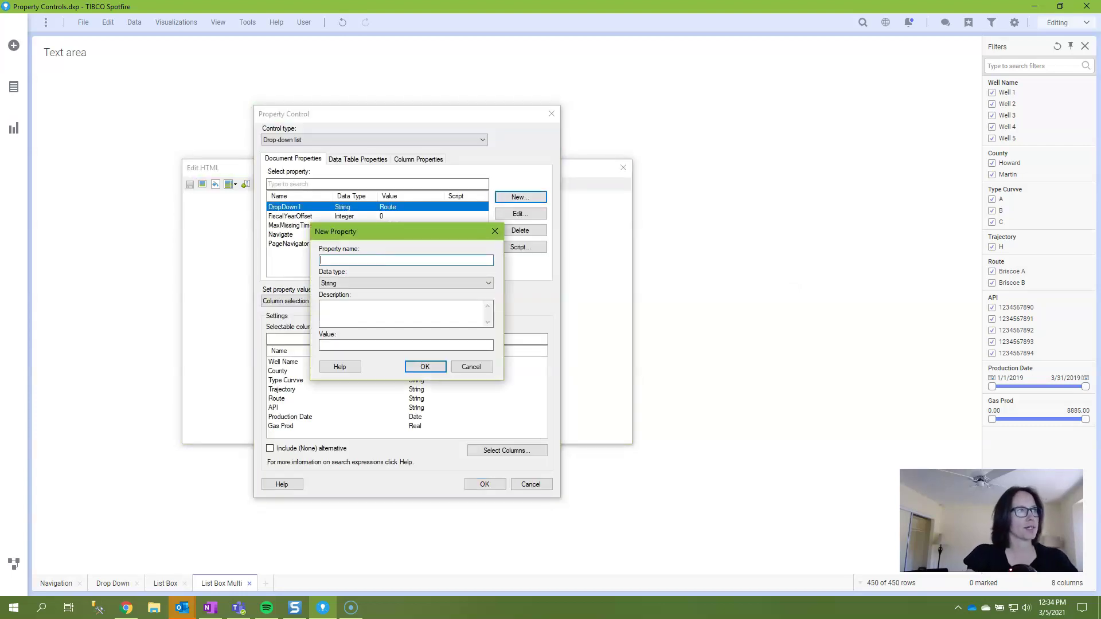
pyautogui.write('MyControl')
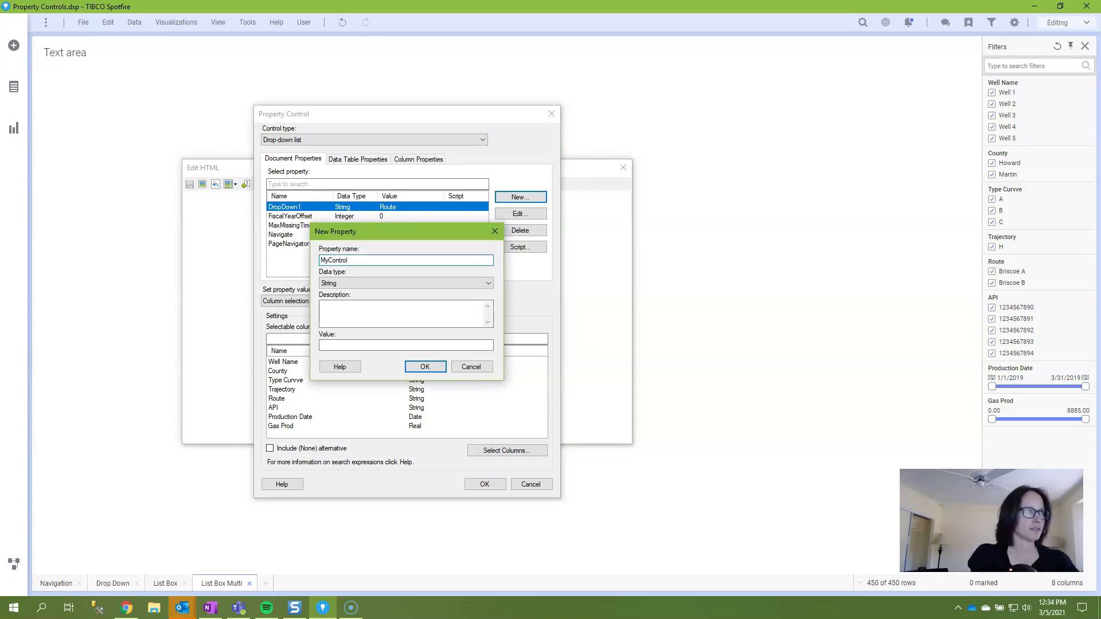
pyautogui.press('Return')
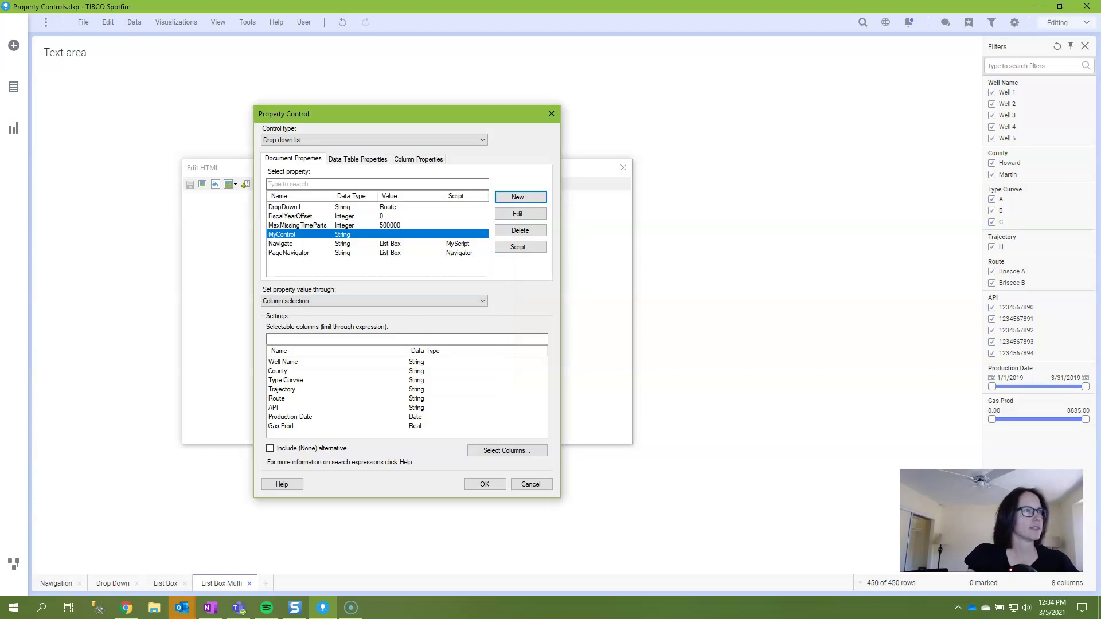
# Use fixed values for the drop-down and enter 'Navigation' as the first option.
pyautogui.click(373, 300)
pyautogui.press('Down')
pyautogui.press('Return')
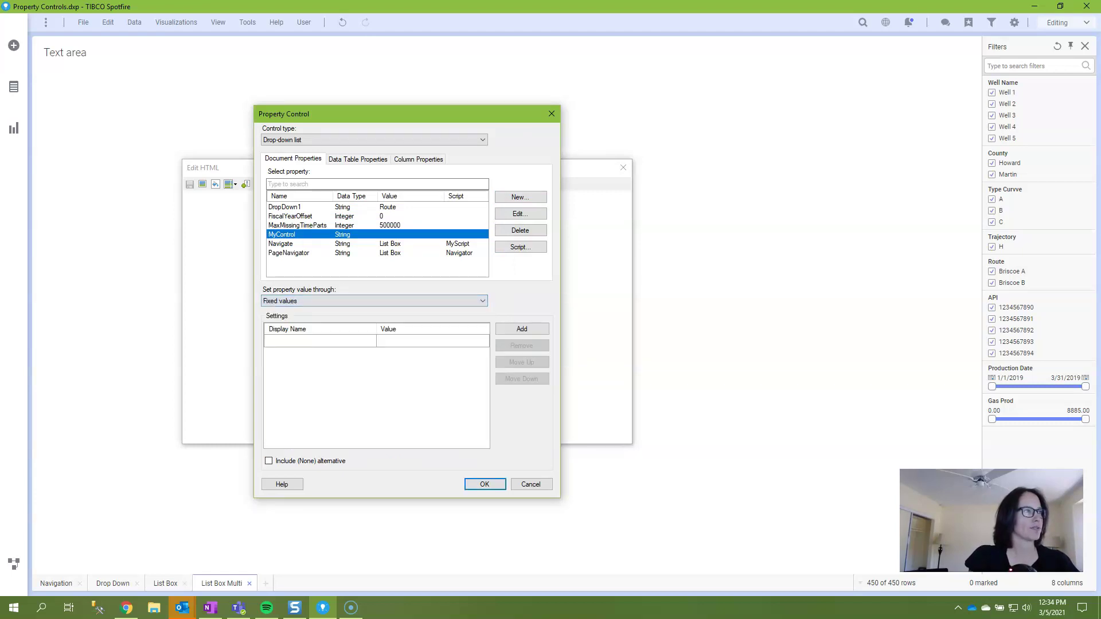
pyautogui.click(319, 341)
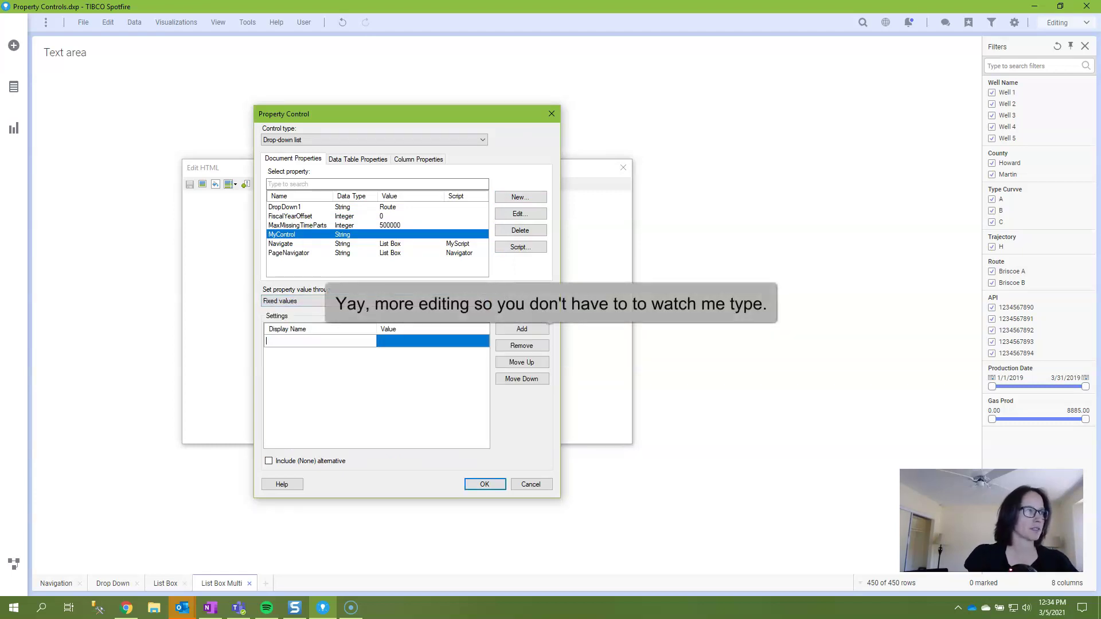
pyautogui.write('Navigation')
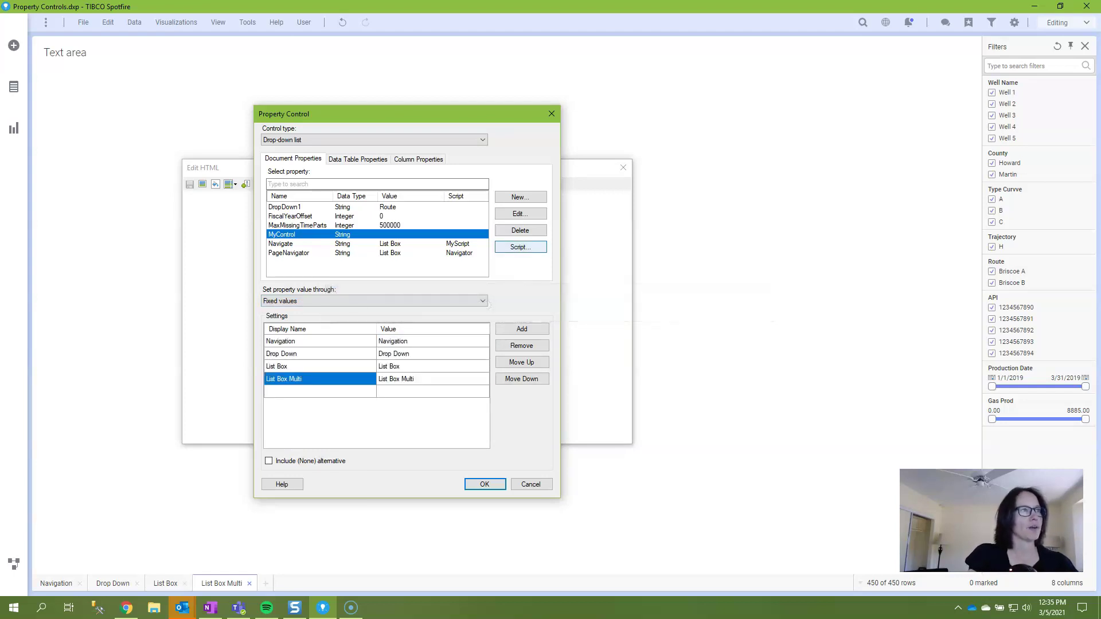
# Have value changes run a new script 'DemoScript' containing the pasted page-navigation code.
pyautogui.click(520, 246)
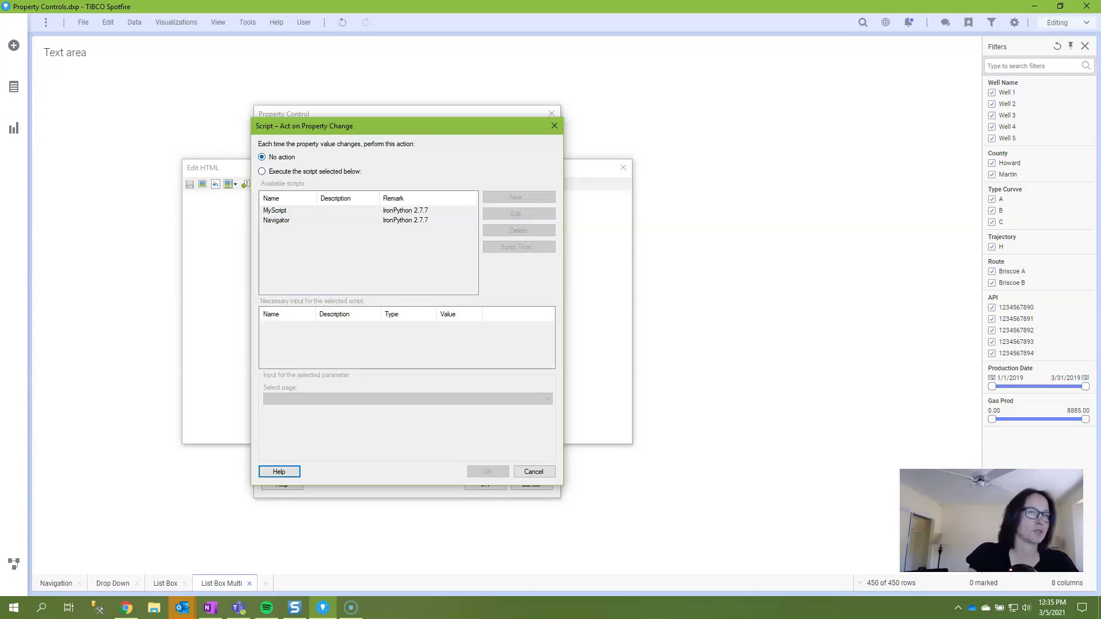
pyautogui.click(262, 171)
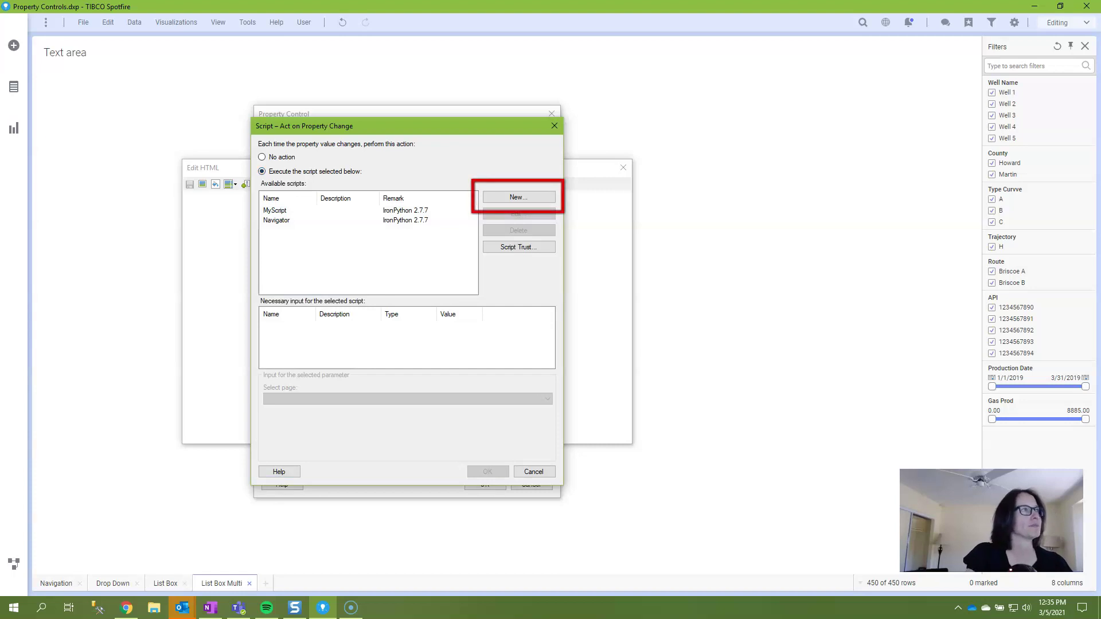
pyautogui.click(518, 197)
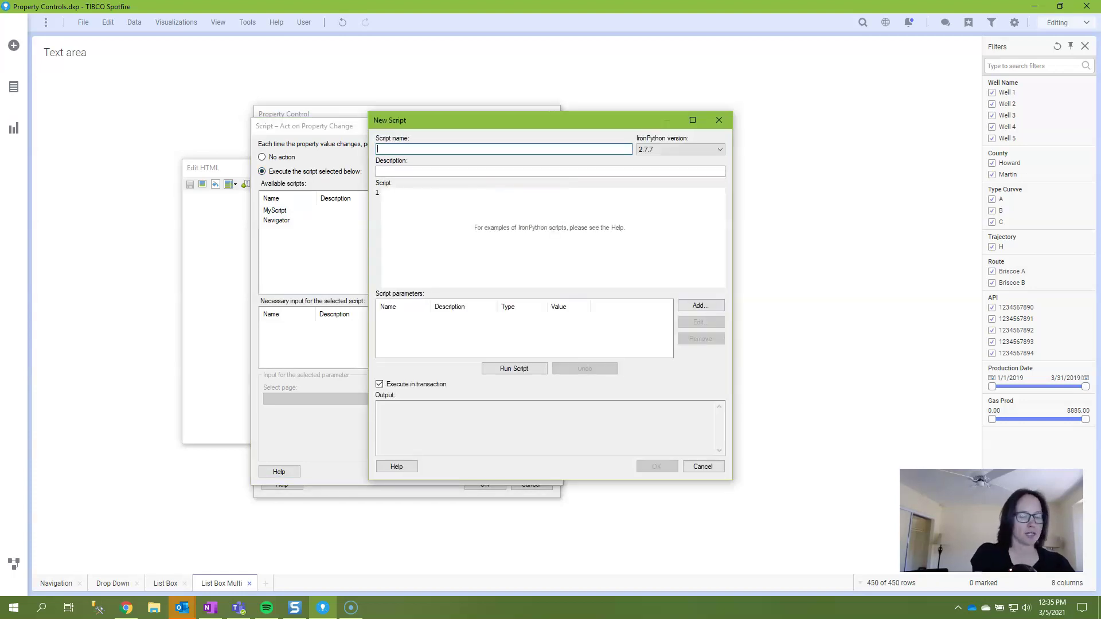
pyautogui.write('DemoSc')
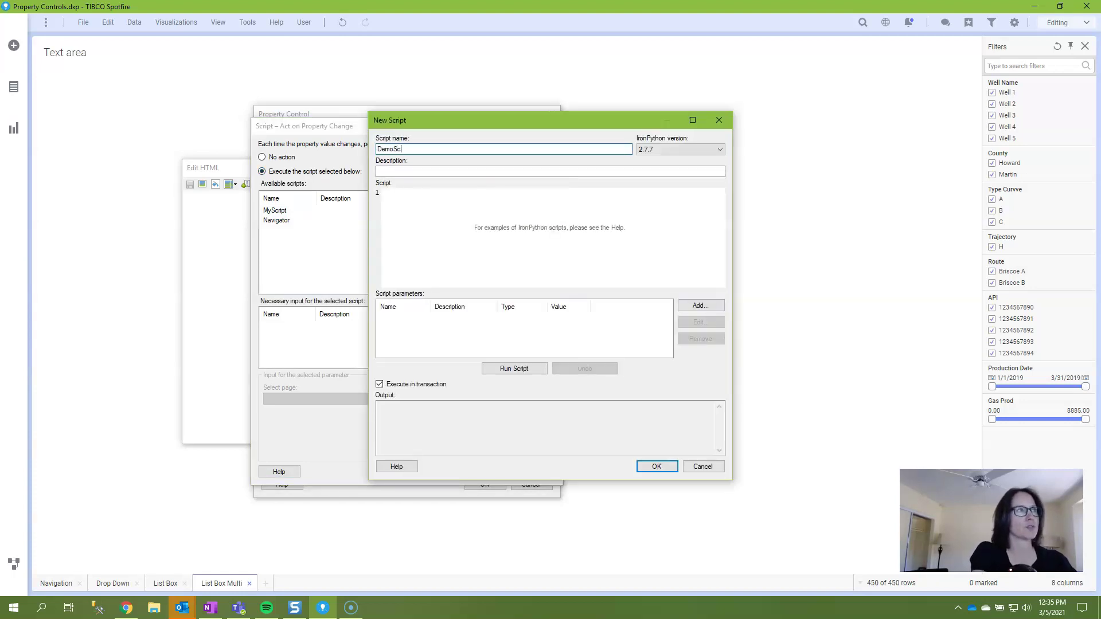
pyautogui.write('ript')
pyautogui.press('Tab')
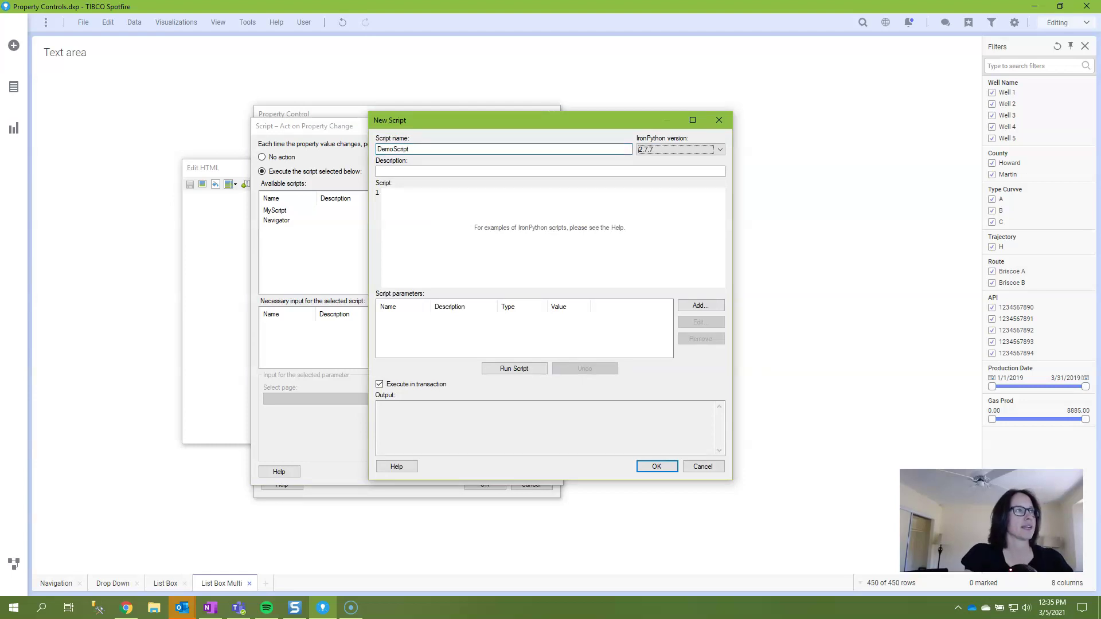
pyautogui.press('Tab')
pyautogui.press('Tab')
pyautogui.write('dp = Document.Properties["PageNavigator"]  for page in Document.Pages: \tif (page.Title == dp): \t\tDocument.ActivePageReference=page')
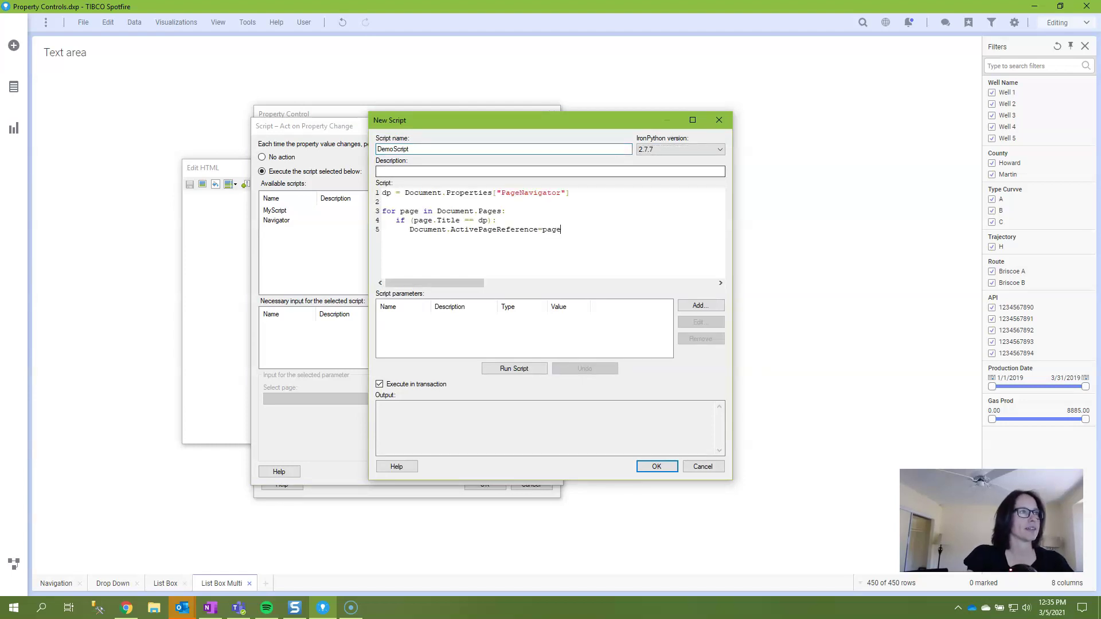
# Replace the script's property name PageNavigator with MyControl, test-run it, and save DemoScript.
pyautogui.click(562, 193)
pyautogui.press('BackSpace')
pyautogui.press('BackSpace')
pyautogui.press('BackSpace')
pyautogui.press('BackSpace')
pyautogui.press('BackSpace')
pyautogui.press('BackSpace')
pyautogui.press('BackSpace')
pyautogui.press('BackSpace')
pyautogui.press('BackSpace')
pyautogui.press('BackSpace')
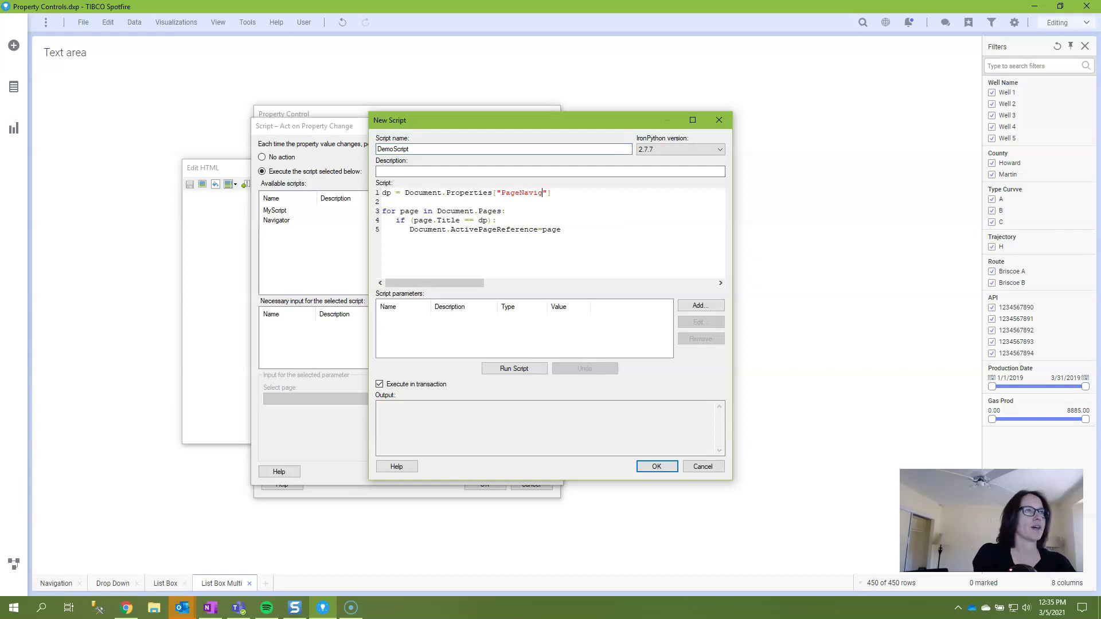
pyautogui.press('BackSpace')
pyautogui.press('BackSpace')
pyautogui.press('BackSpace')
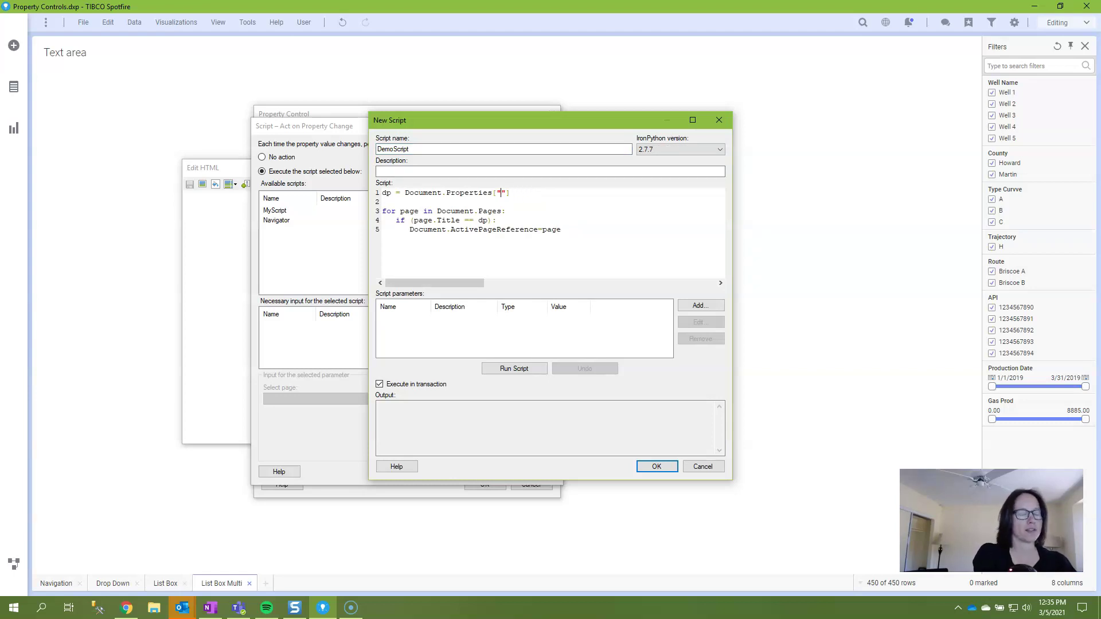
pyautogui.write('MyControl')
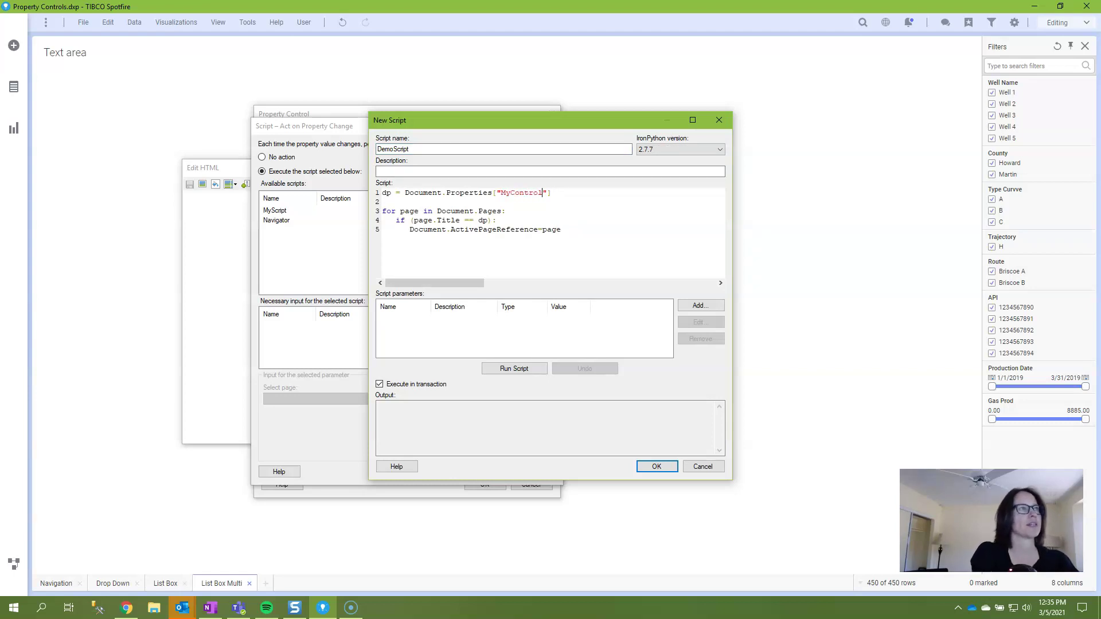
pyautogui.click(514, 368)
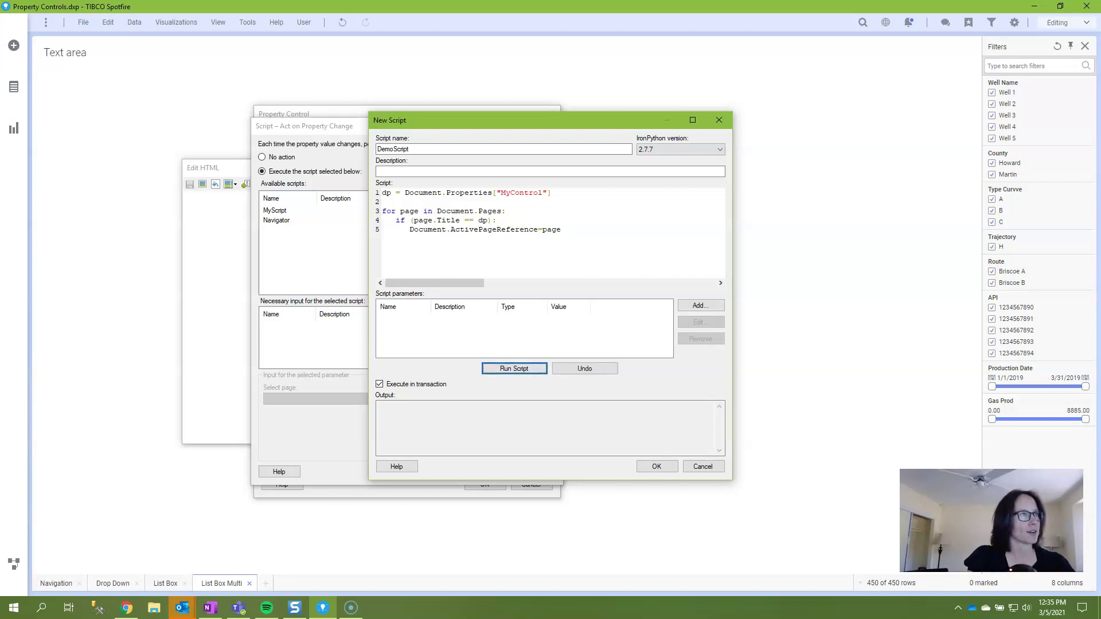
pyautogui.click(656, 466)
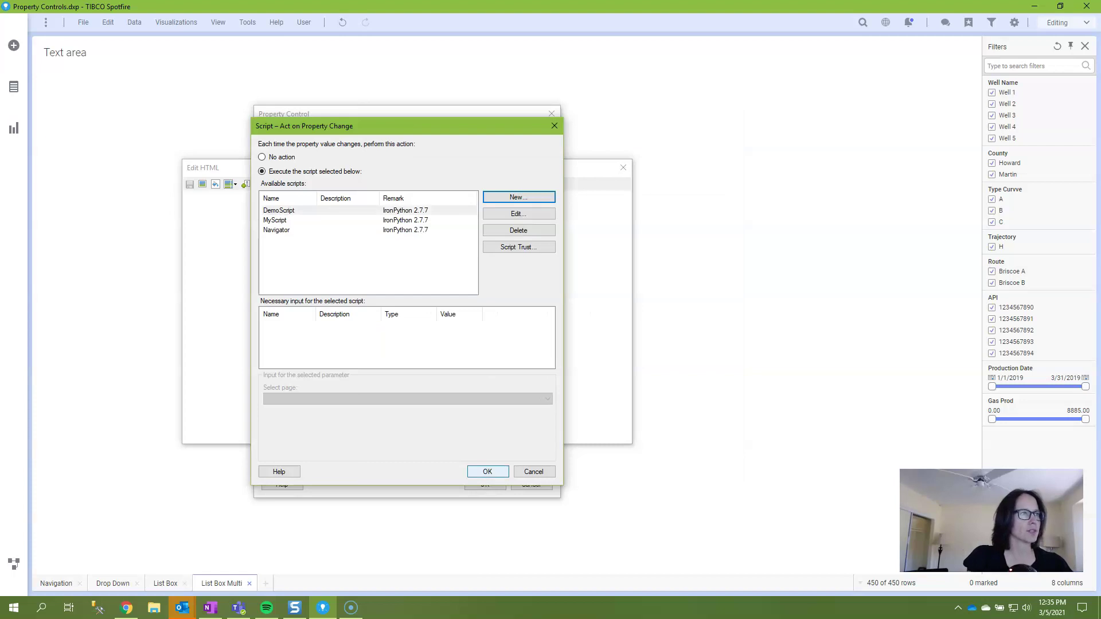
# Keep DemoScript attached, confirm the MyControl control, and check the page drop-down's options.
pyautogui.press('Return')
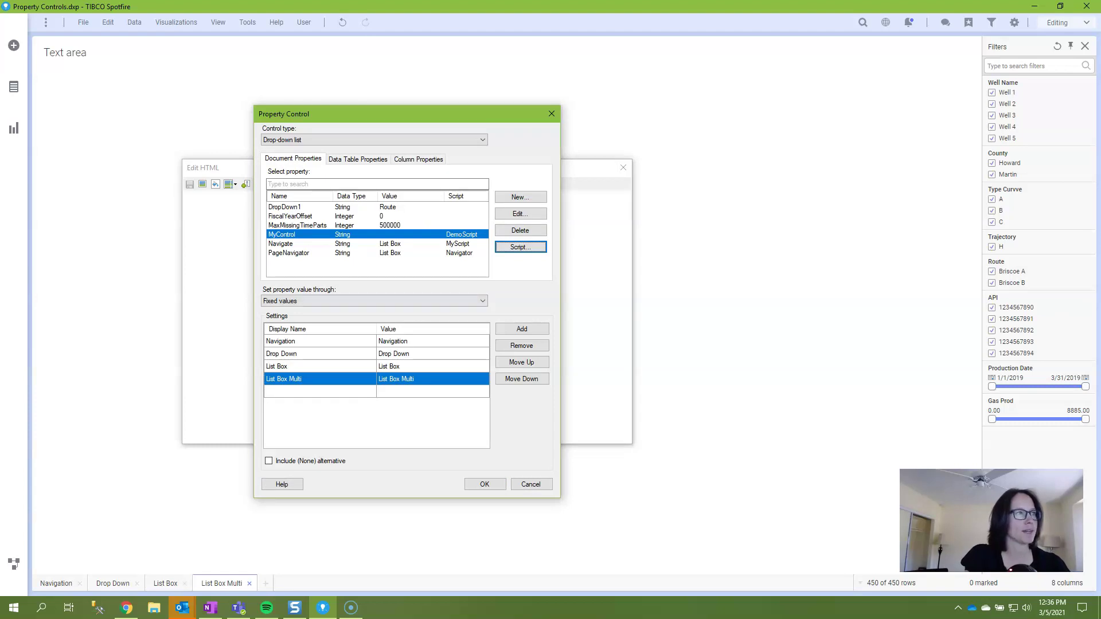
pyautogui.click(484, 484)
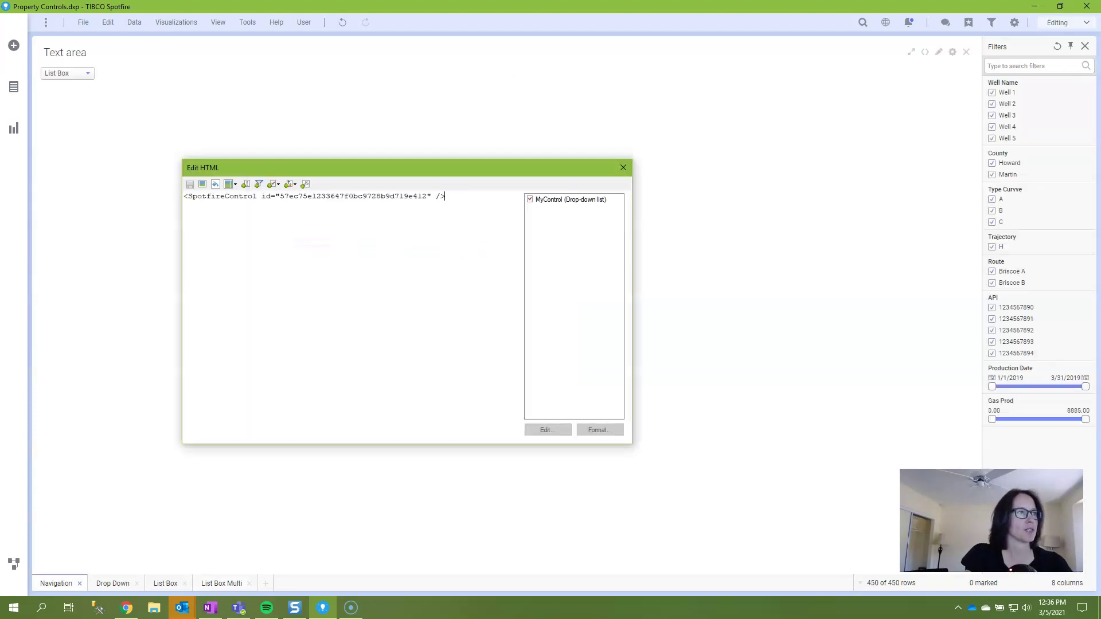
pyautogui.click(547, 427)
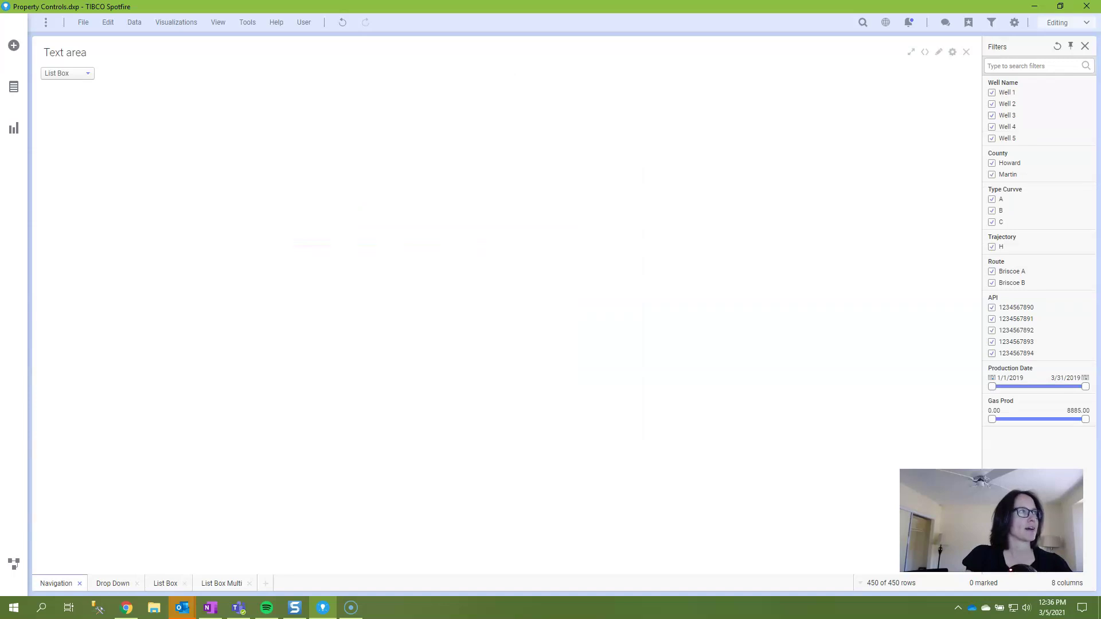
pyautogui.click(80, 73)
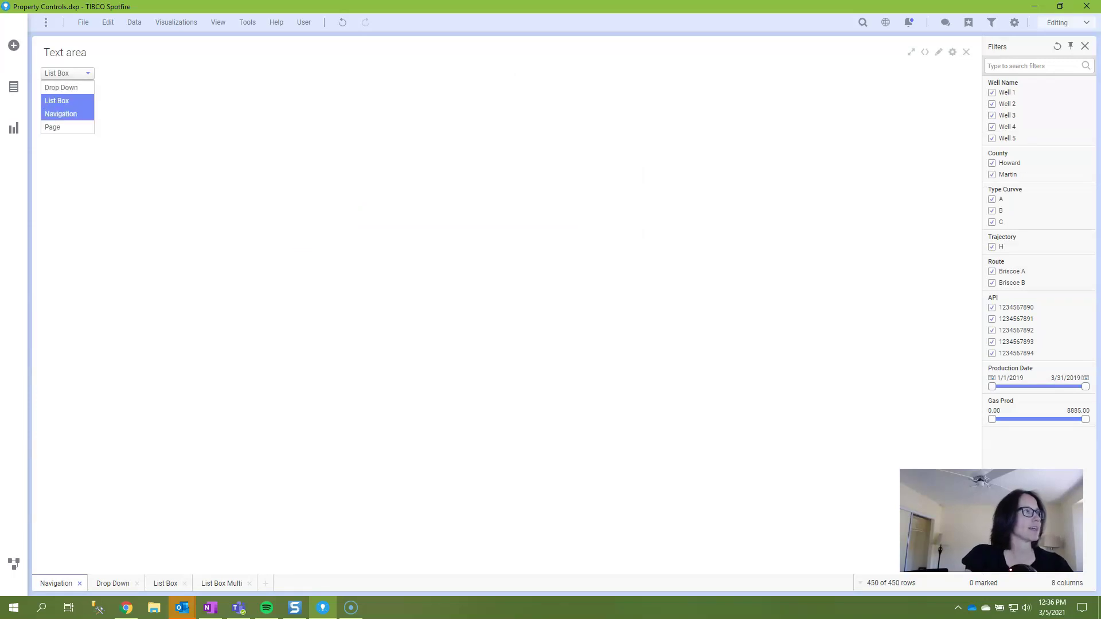
# Reopen the text area's HTML and bind the Navigate drop-down to the MyControl property.
pyautogui.rightClick(104, 84)
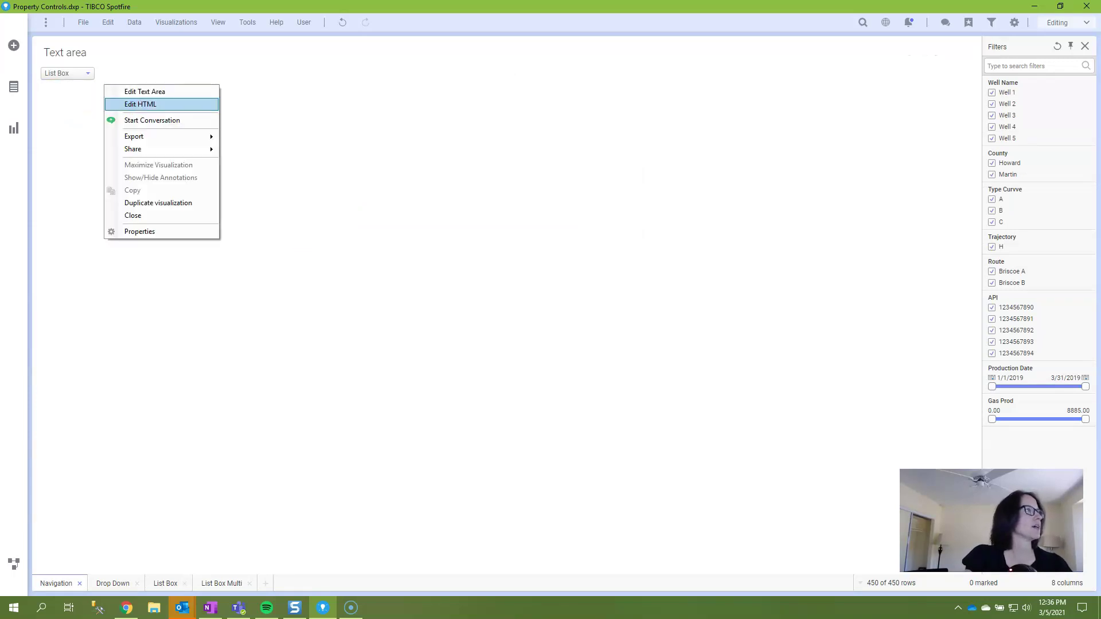
pyautogui.click(144, 101)
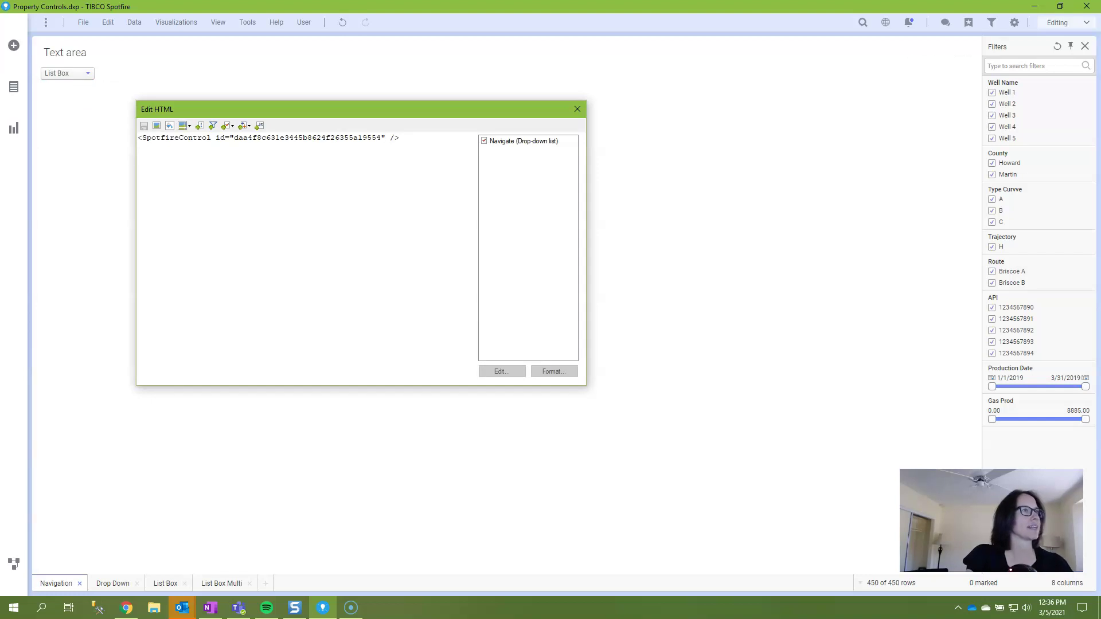
pyautogui.click(523, 141)
pyautogui.click(502, 371)
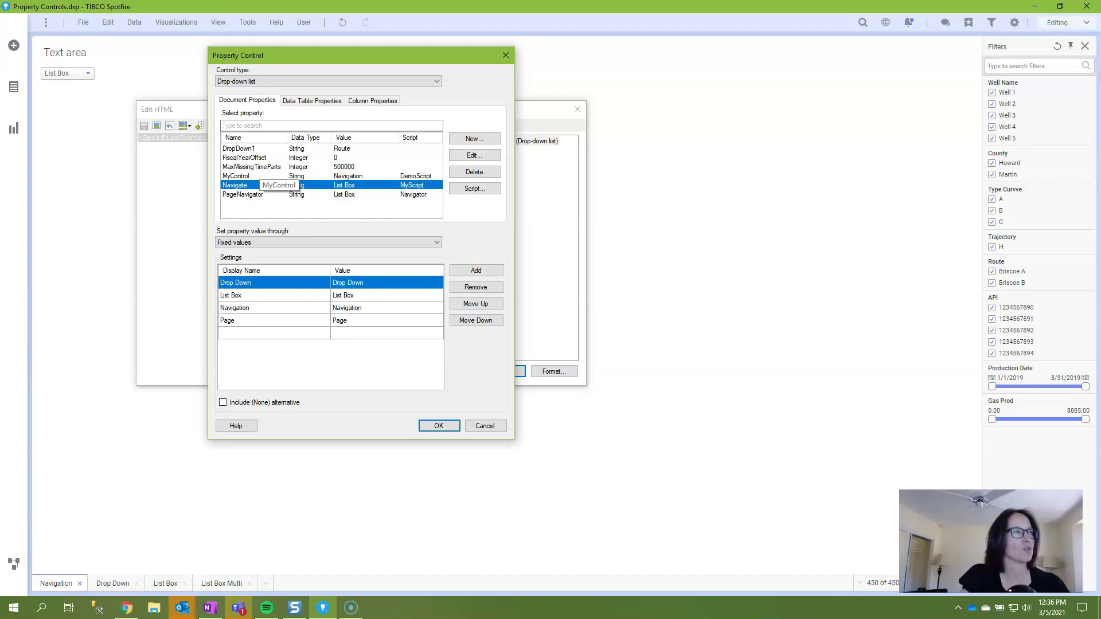
pyautogui.click(255, 175)
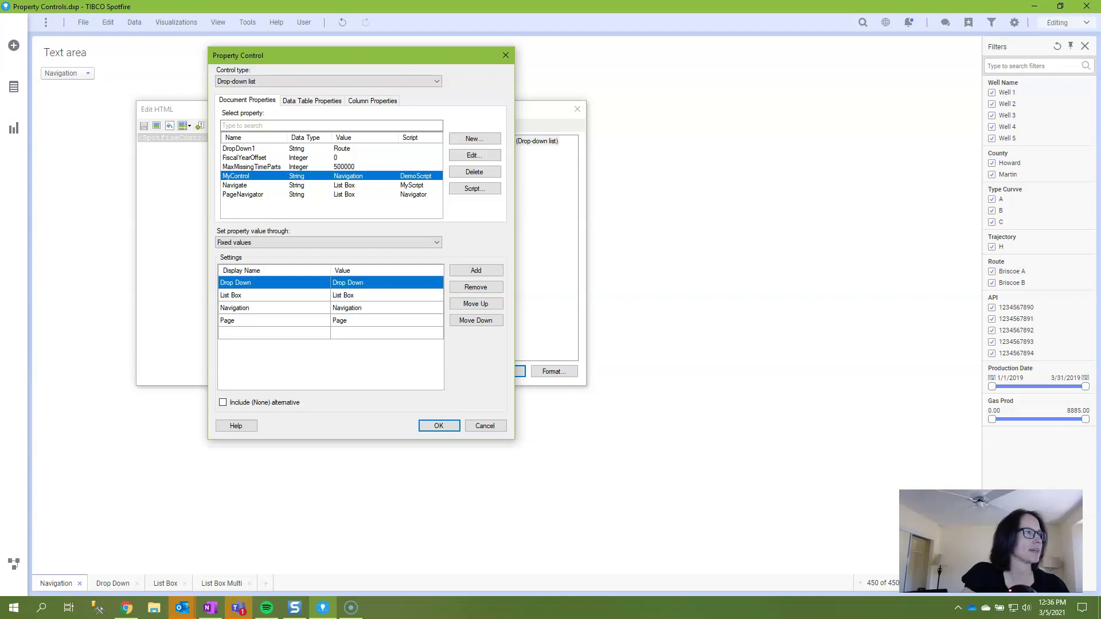
# Rename the Page option to 'List Box Multi' (value entered as 'List Box Mlulti') and close the HTML editor.
pyautogui.press('Down')
pyautogui.press('Down')
pyautogui.press('Down')
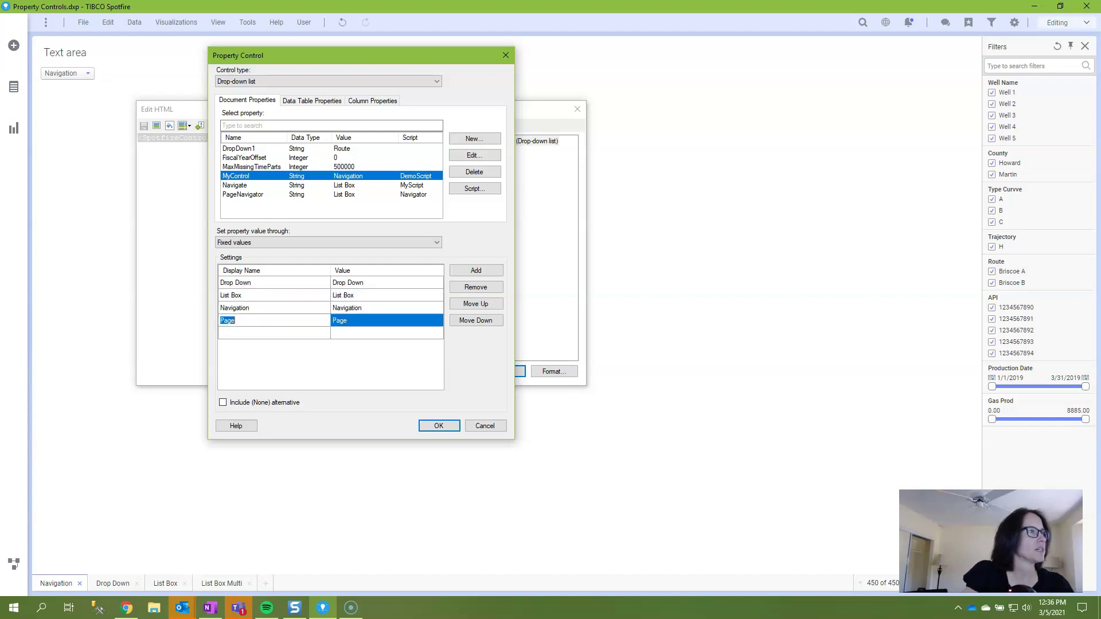
pyautogui.write('List Box Multi')
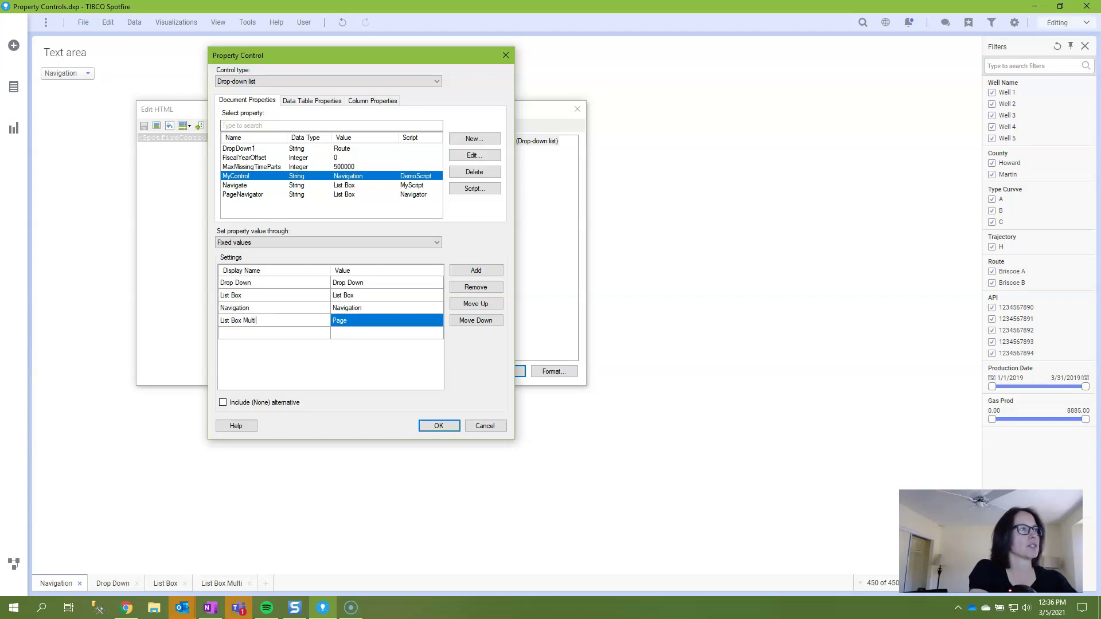
pyautogui.press('Return')
pyautogui.press('Tab')
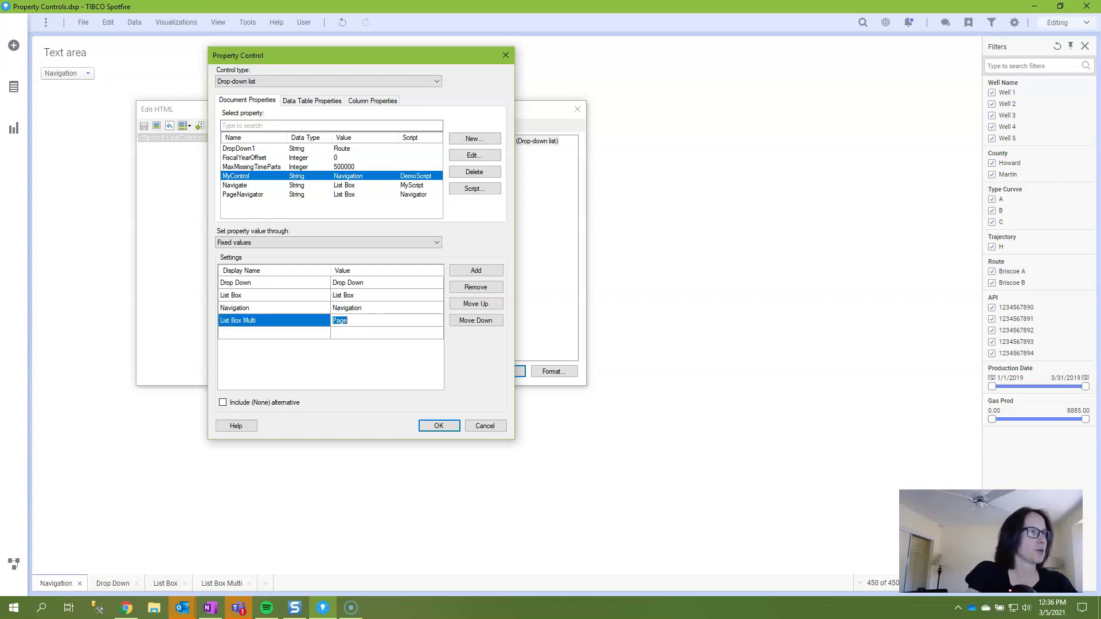
pyautogui.write('List ')
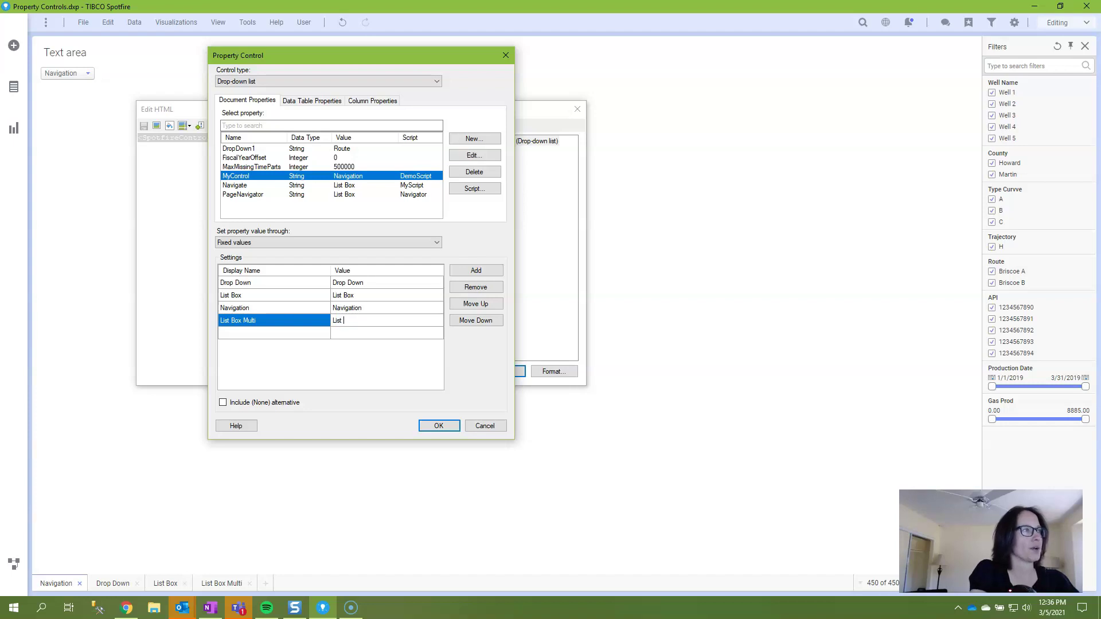
pyautogui.write('Box Mlulti')
pyautogui.press('Return')
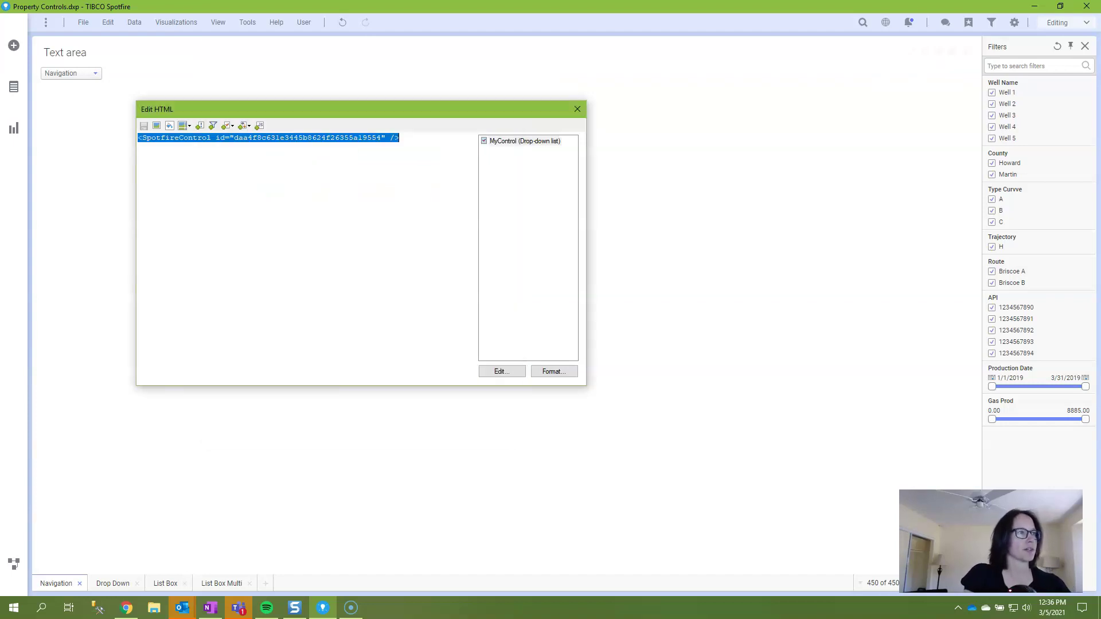
pyautogui.click(577, 109)
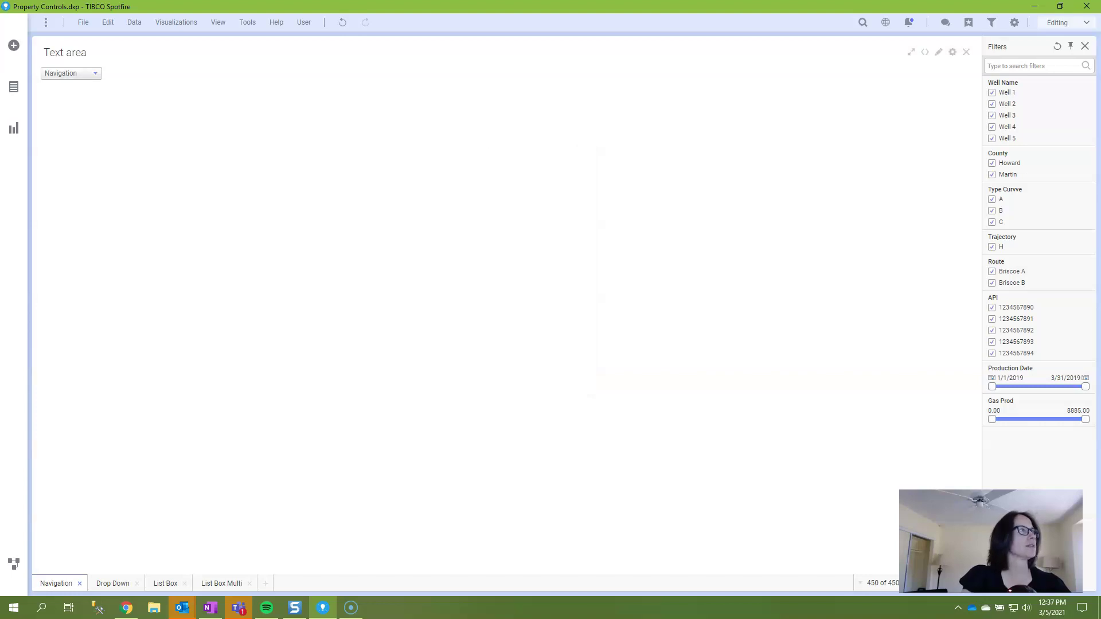
# Use the MyControl drop-down to switch to List Box Multi, then Navigation, then back to Drop Down.
pyautogui.click(71, 73)
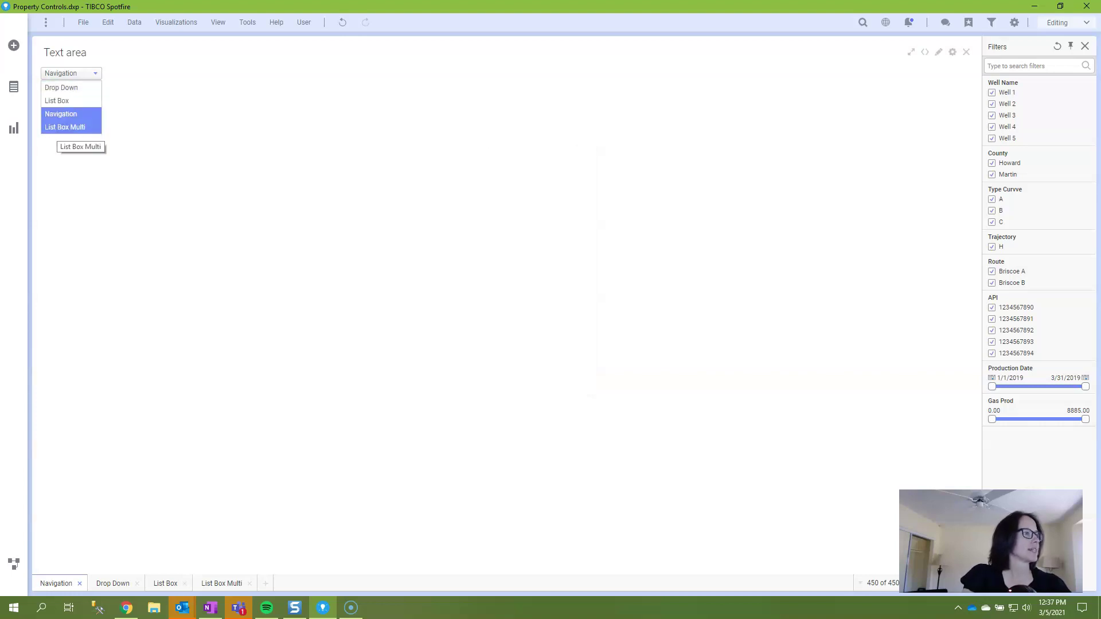
pyautogui.click(65, 127)
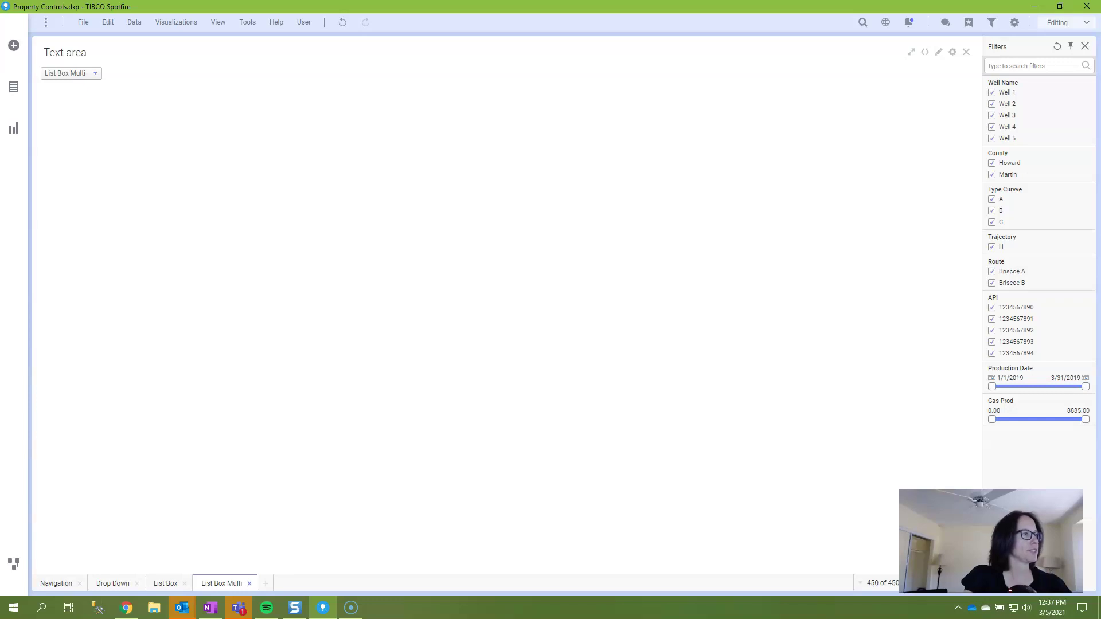
pyautogui.click(71, 73)
pyautogui.click(61, 86)
pyautogui.click(74, 73)
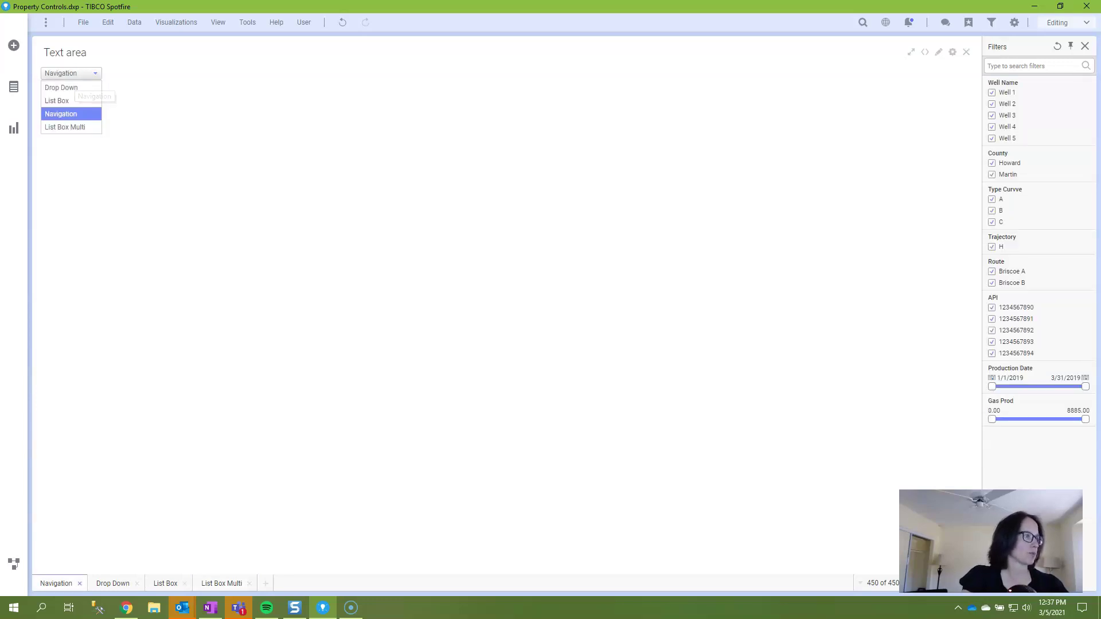
pyautogui.click(61, 87)
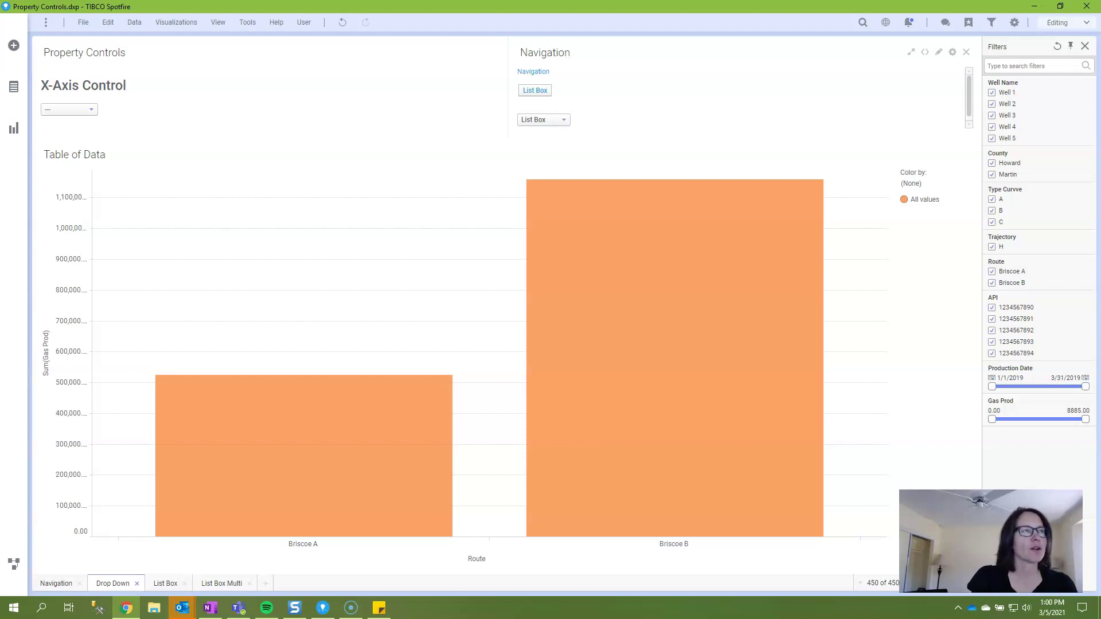
# From the Navigation text area's HTML, open PageNavigator's script settings and edit DemoScript.
pyautogui.rightClick(614, 115)
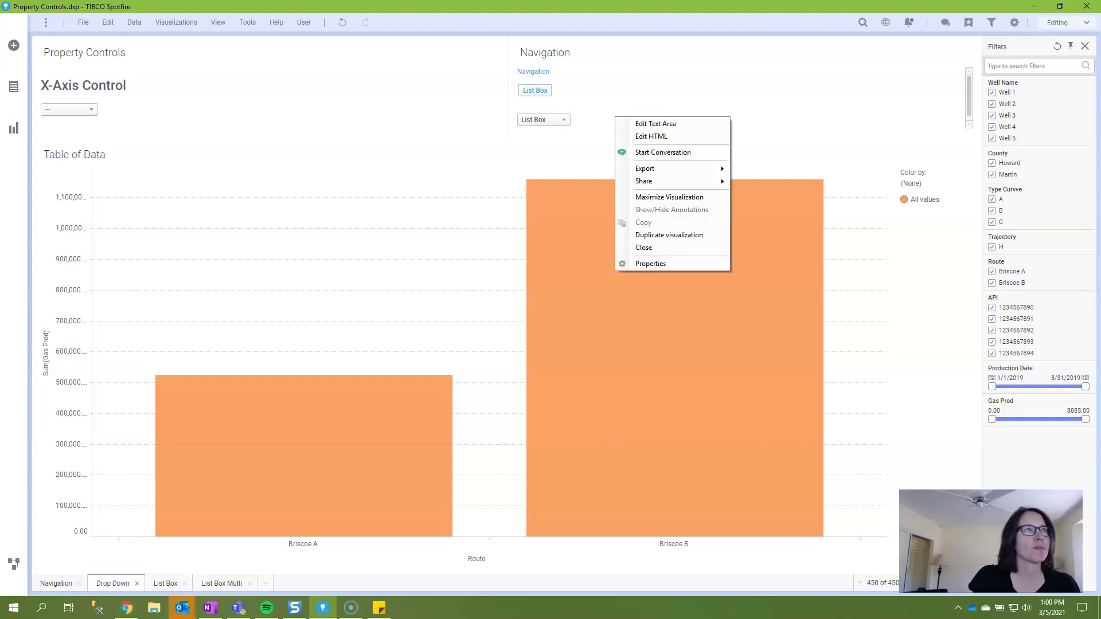
pyautogui.click(642, 138)
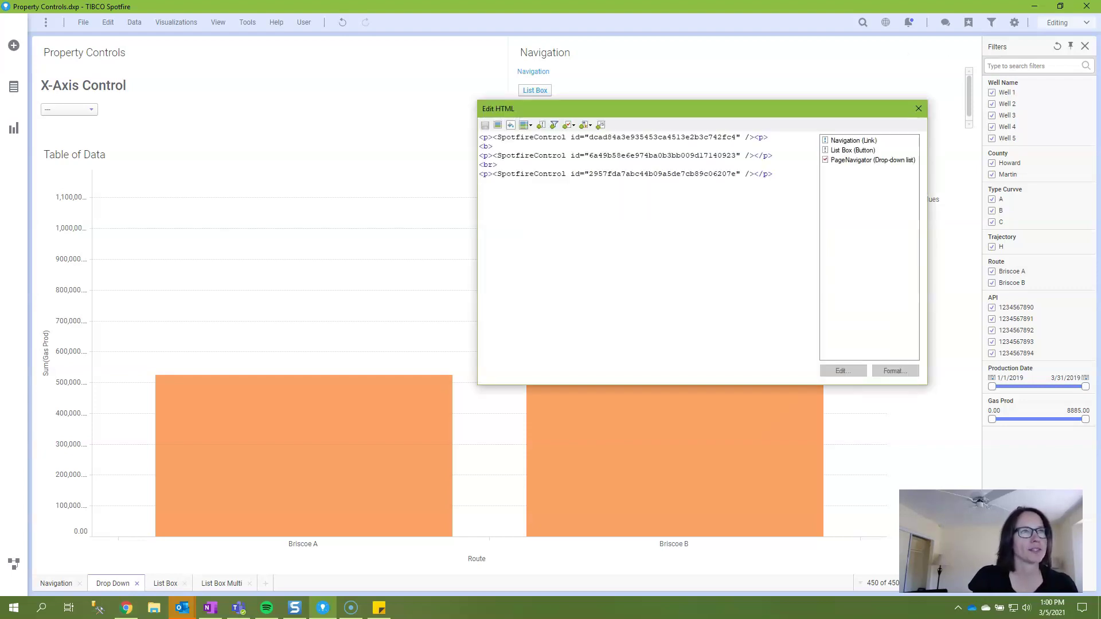
pyautogui.click(873, 160)
pyautogui.click(842, 371)
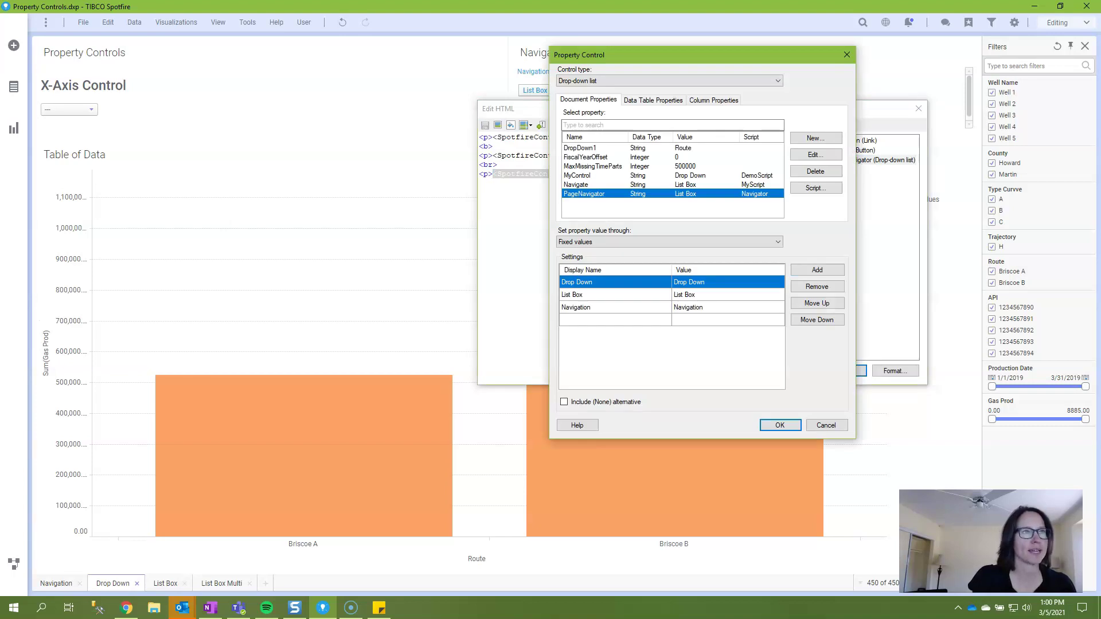
pyautogui.click(816, 188)
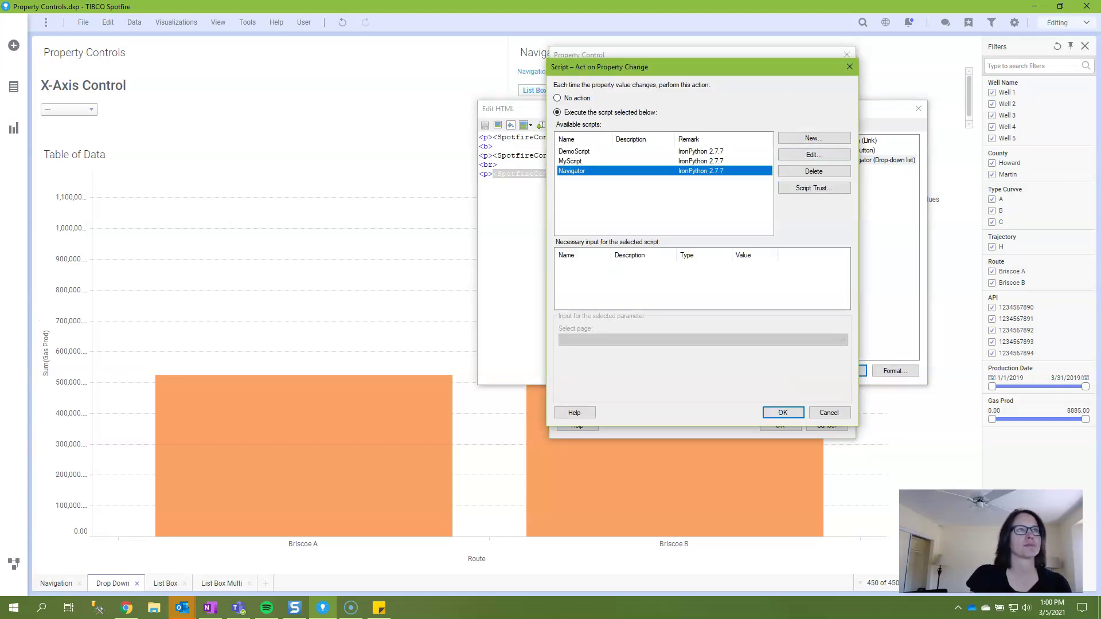
pyautogui.click(574, 151)
pyautogui.click(814, 155)
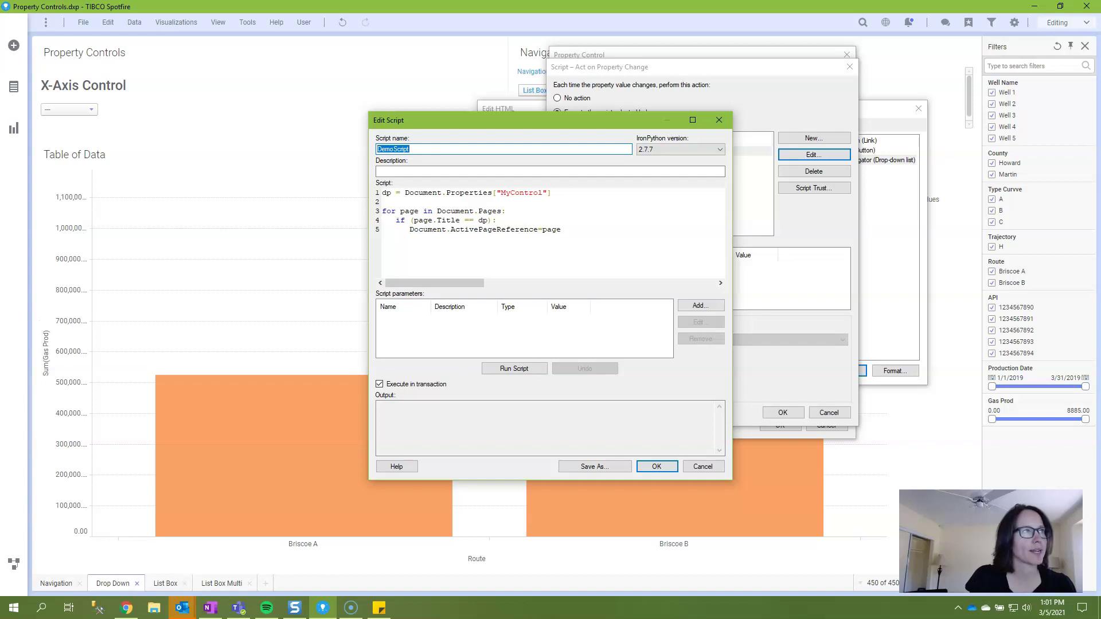
# Place the cursor on DemoScript's first line to review the code.
pyautogui.click(391, 192)
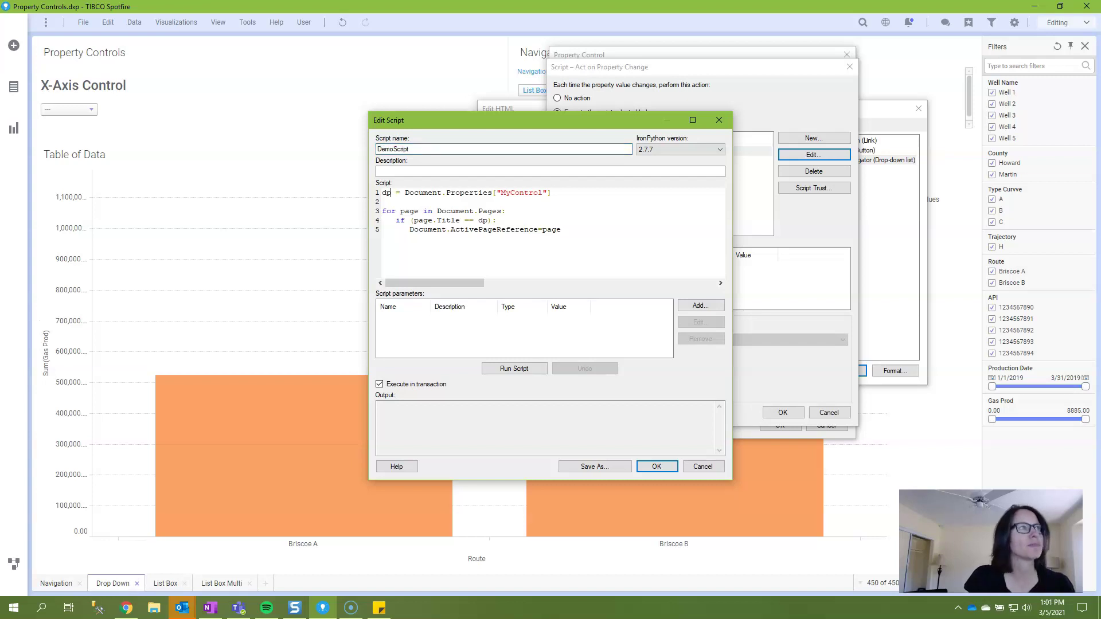